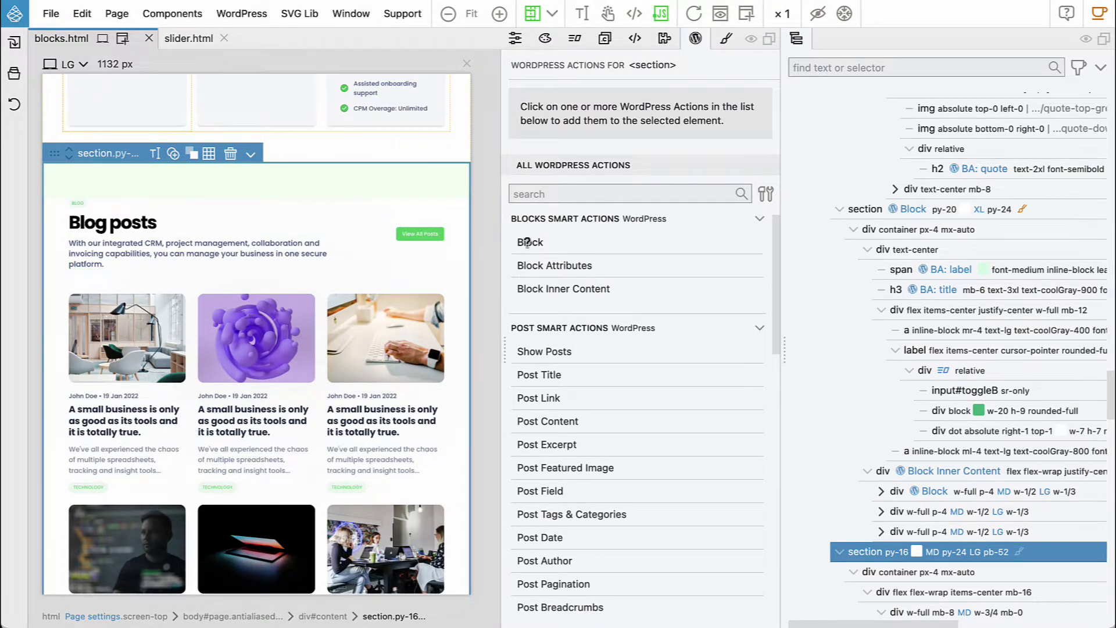
- Add a Block action to the Blog posts section with Unique Id posts, Title Posts and custom category flex
click(531, 242)
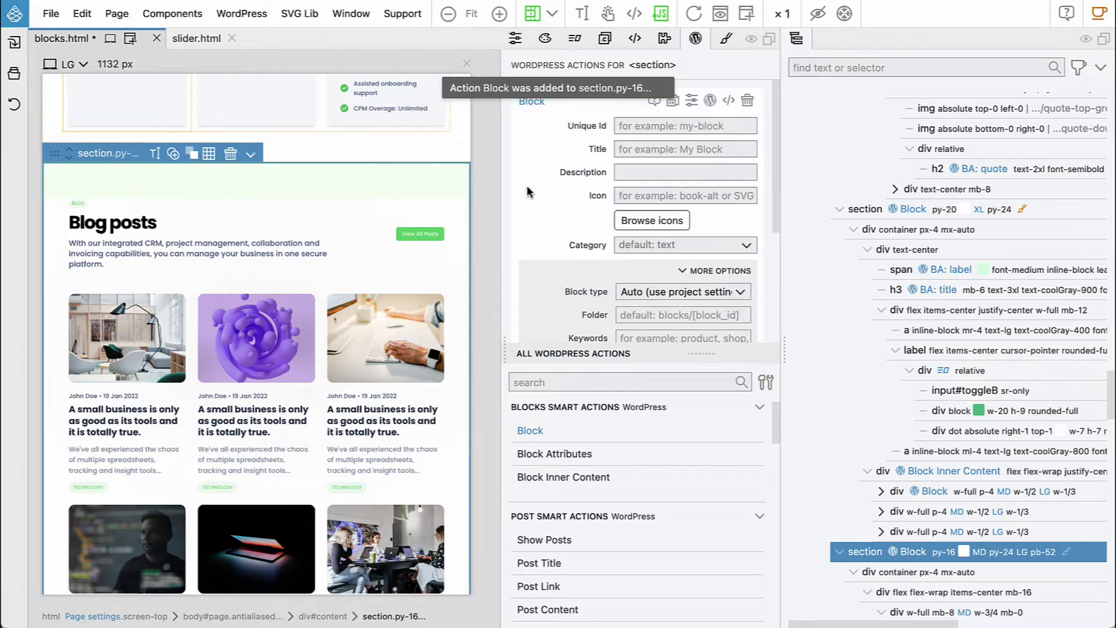
text(posts)
click(627, 152)
text(Posts)
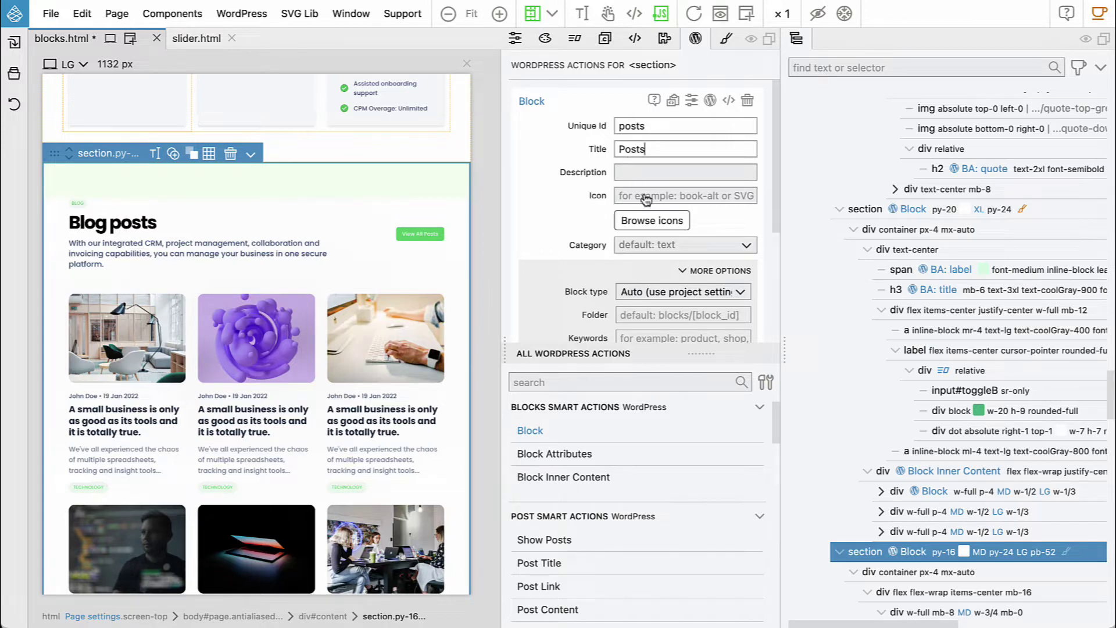
click(647, 249)
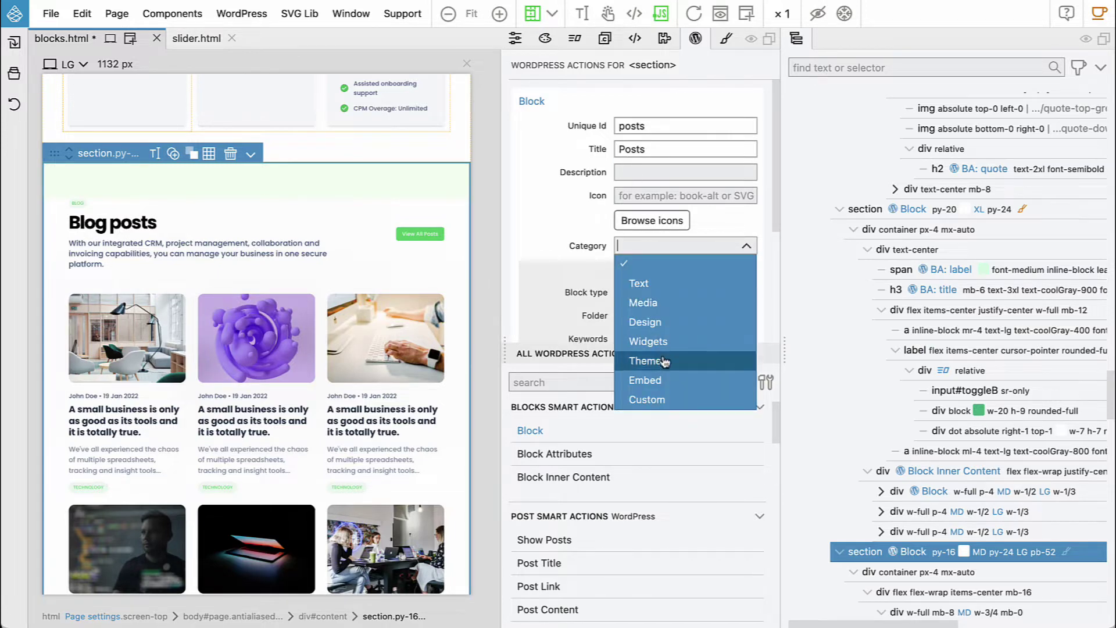
click(659, 400)
click(666, 269)
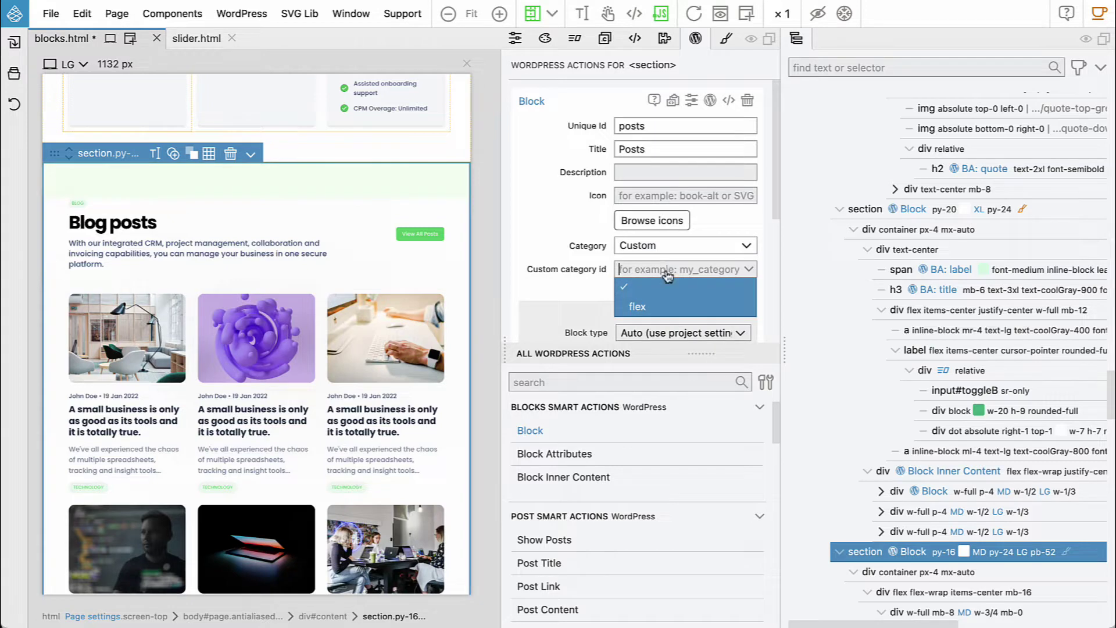
click(657, 317)
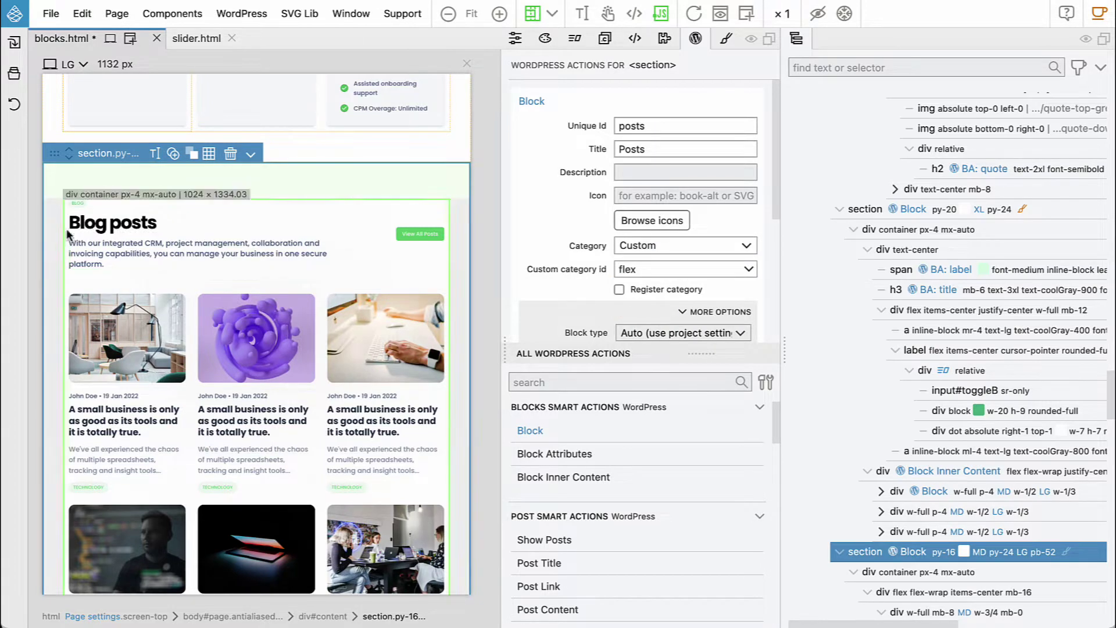
- Give the BLOG label span a Block Attribute with id label and title Label
click(77, 203)
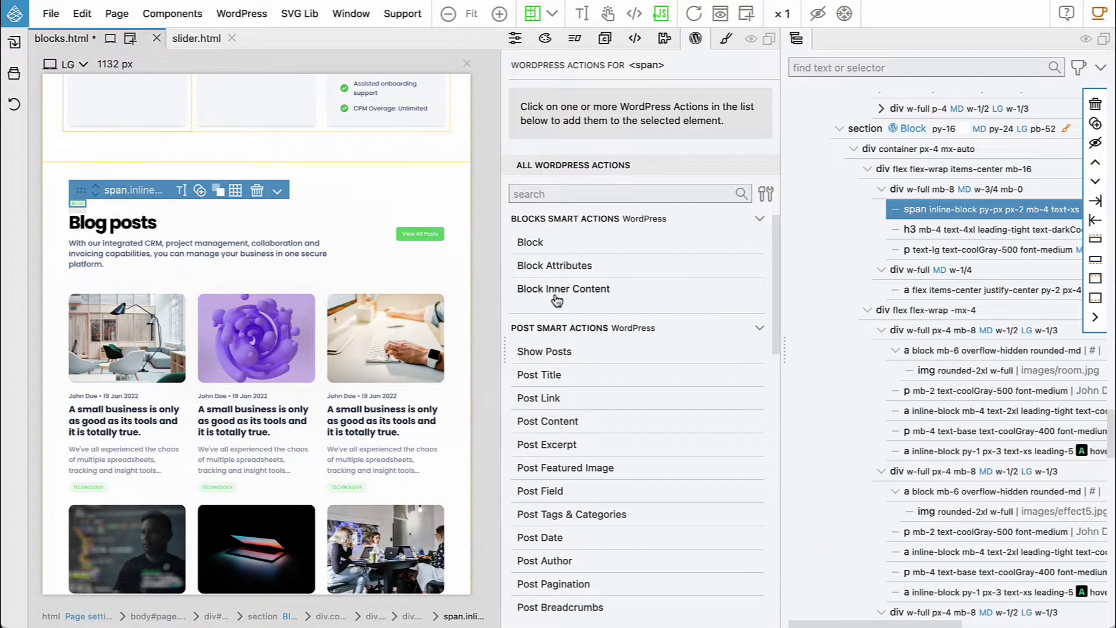
click(562, 266)
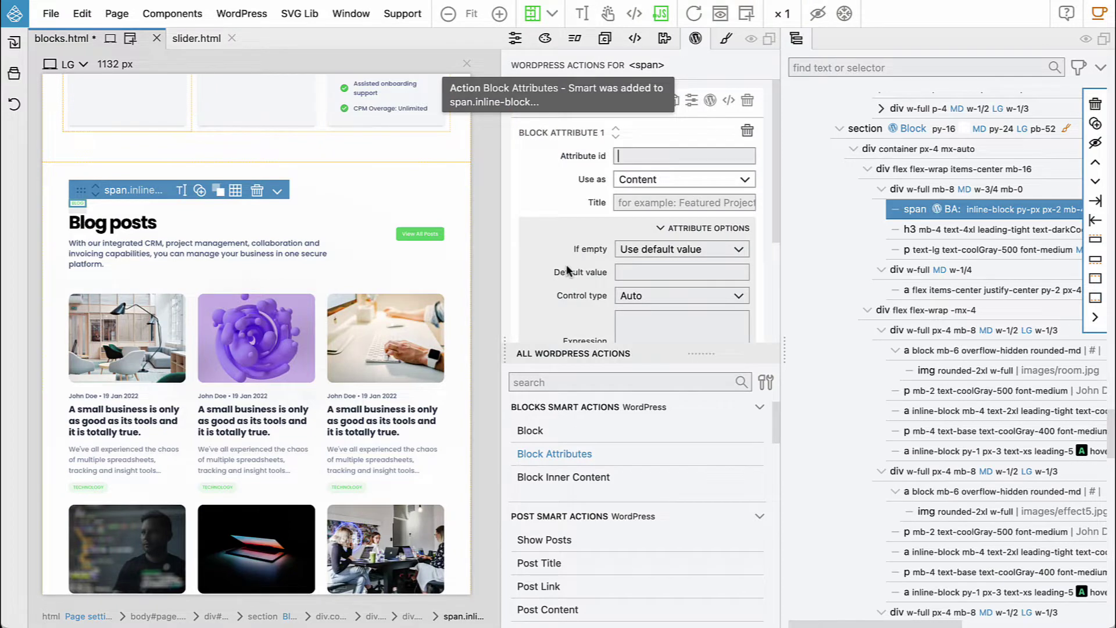
text(label)
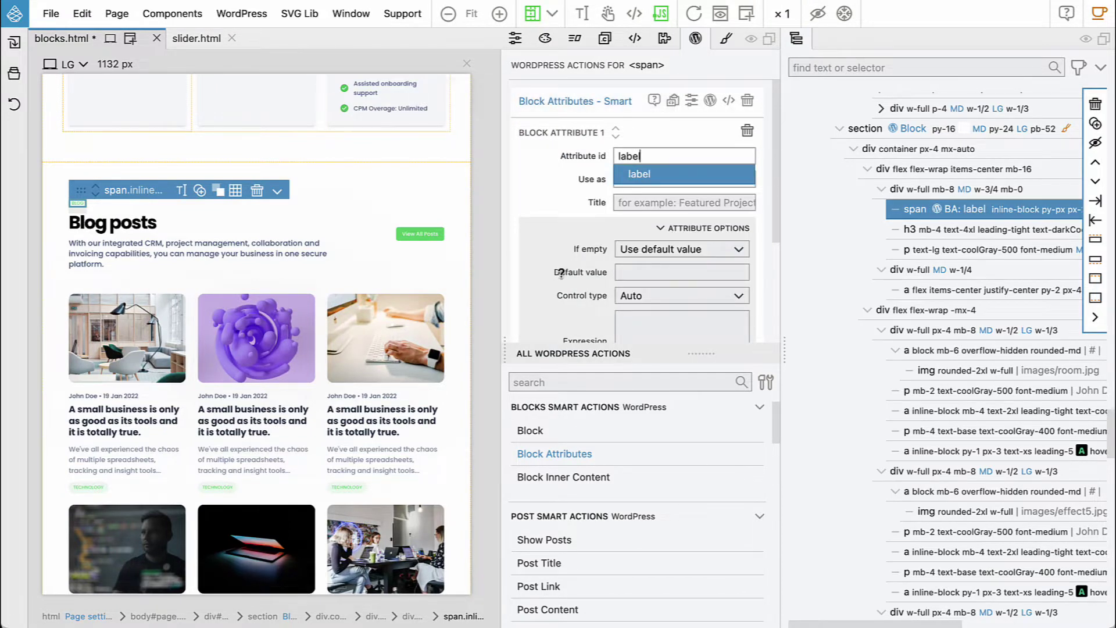
key(Tab)
key(Tab)
text(Label)
- Give the Blog posts heading a Block Attribute with id title and title Title
click(154, 223)
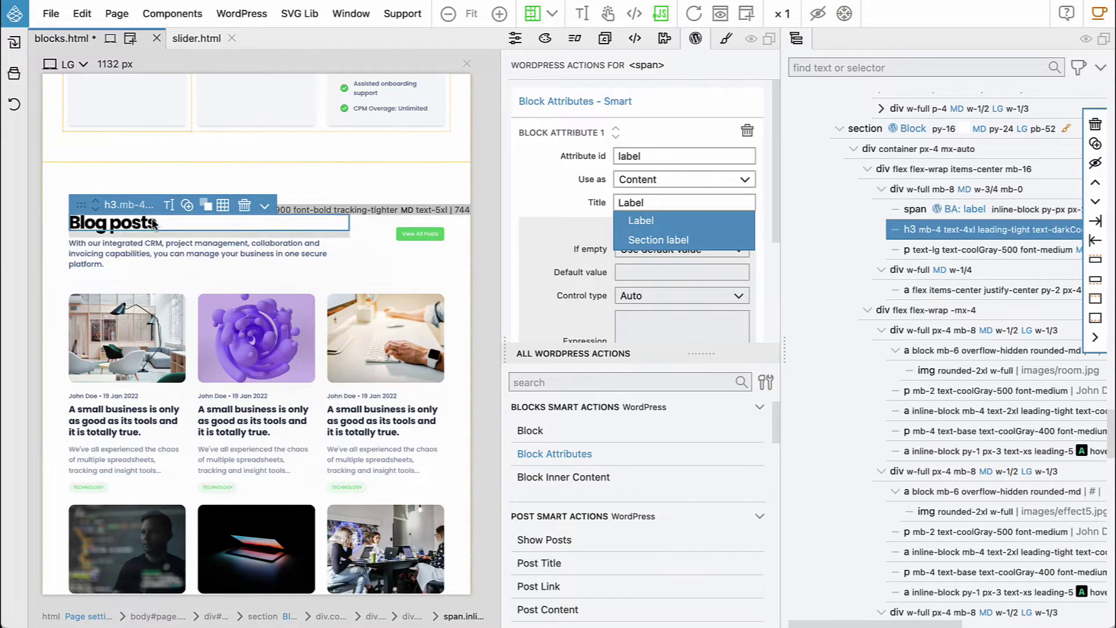
click(541, 267)
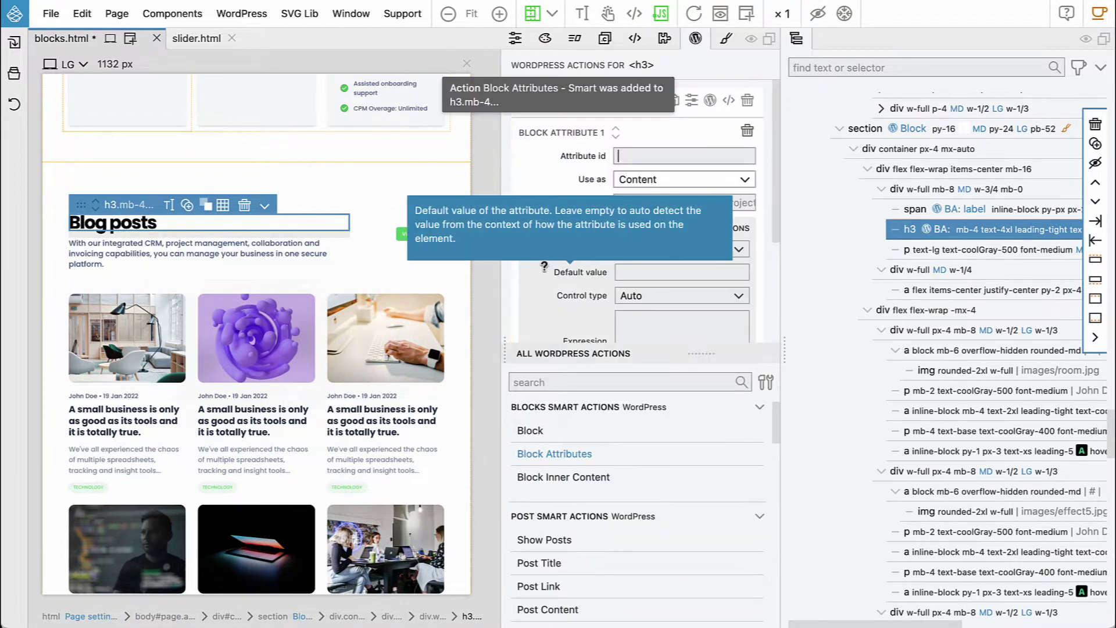
text(title)
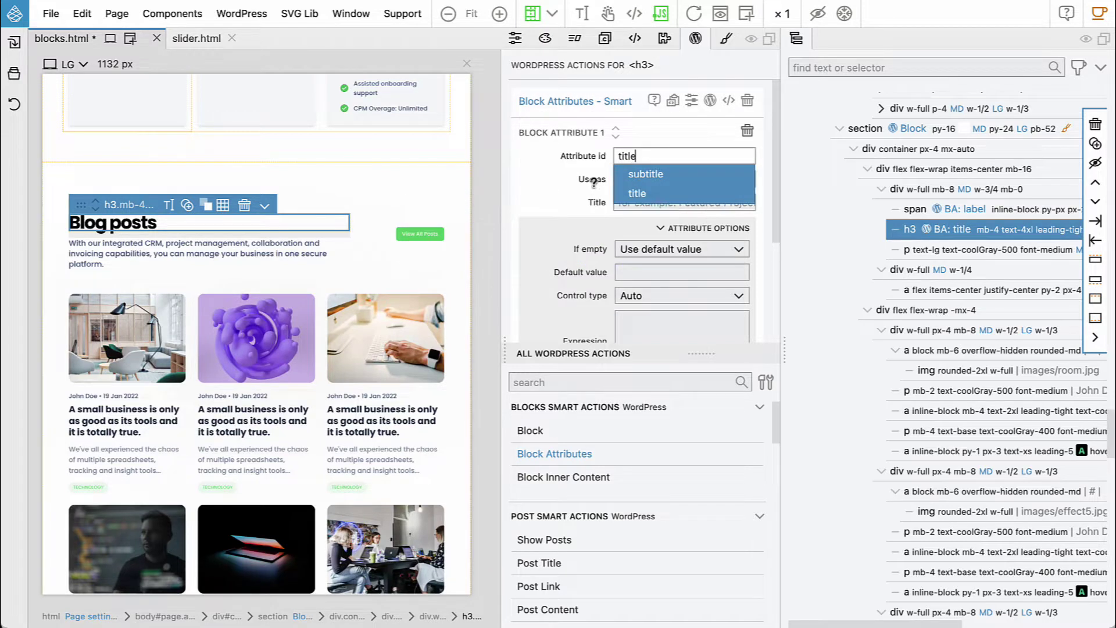
click(623, 205)
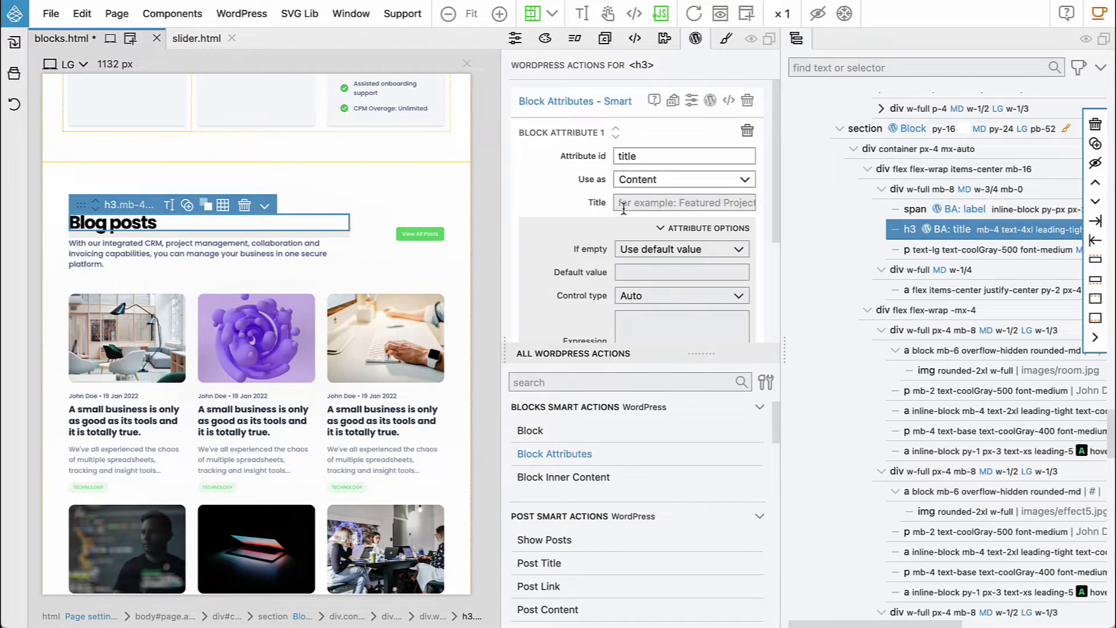
text(Title)
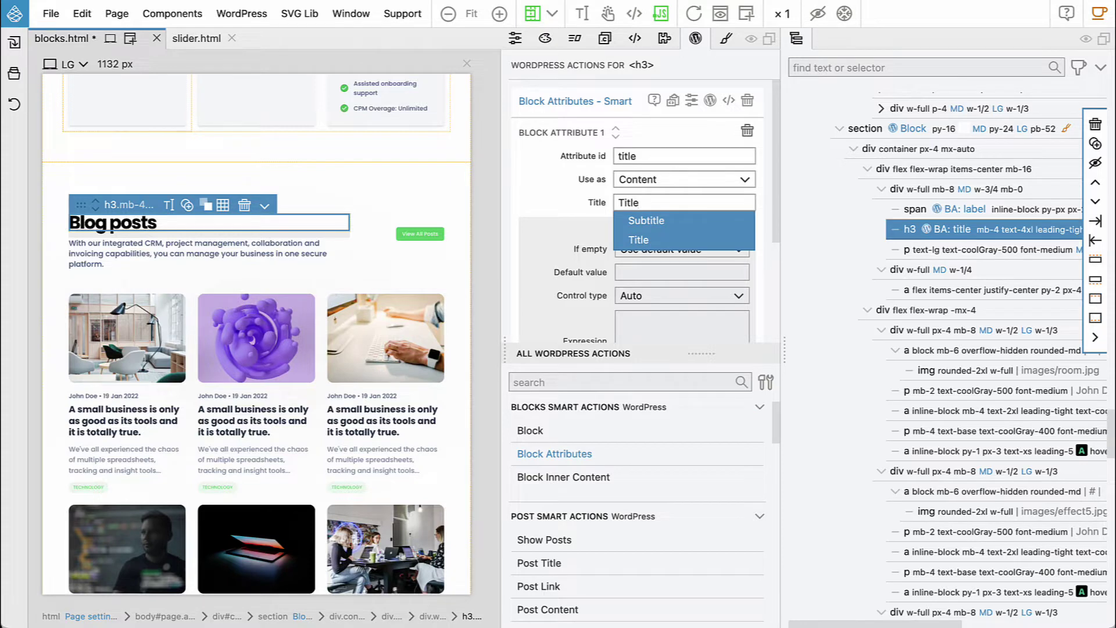
- Give the intro paragraph a Block Attribute with id subtitle, title Subtitle and a Rich Text control
click(238, 245)
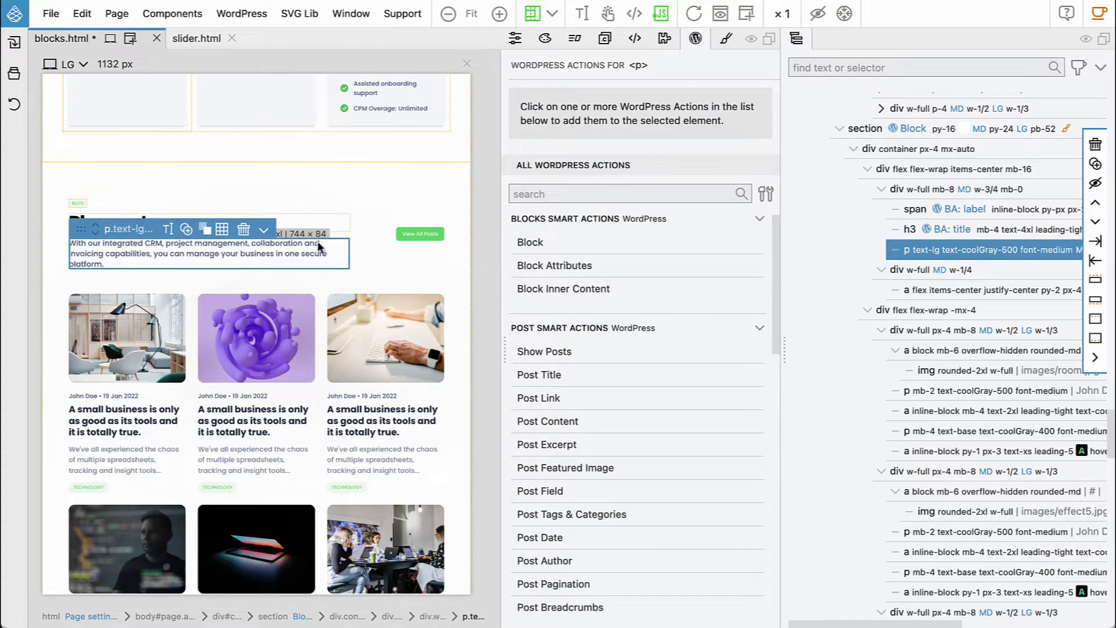
click(550, 265)
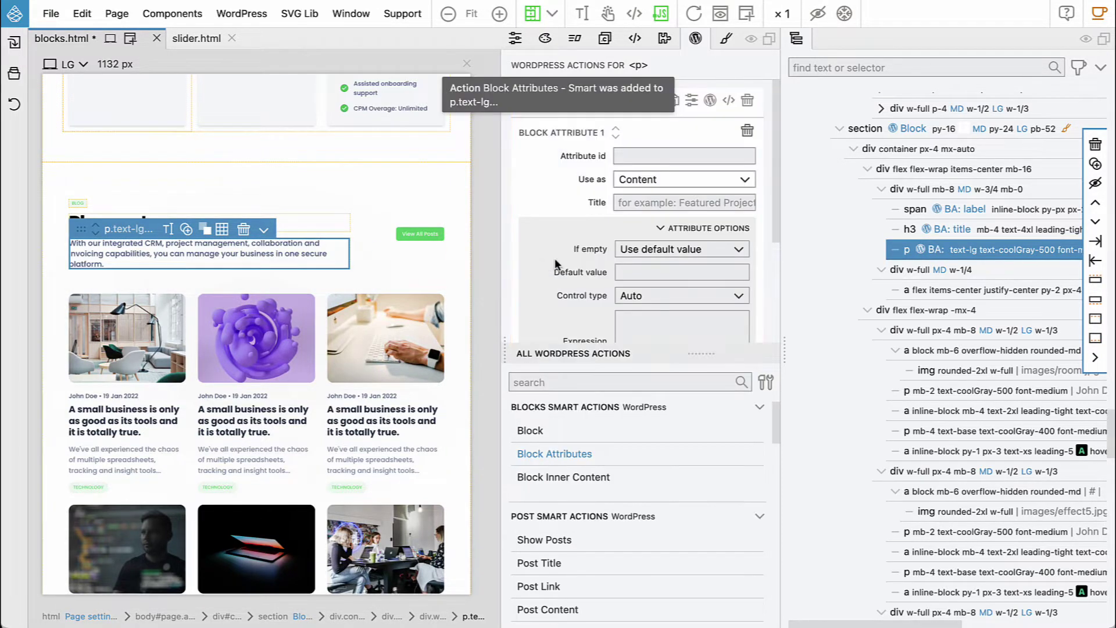
click(684, 155)
text(subtitle)
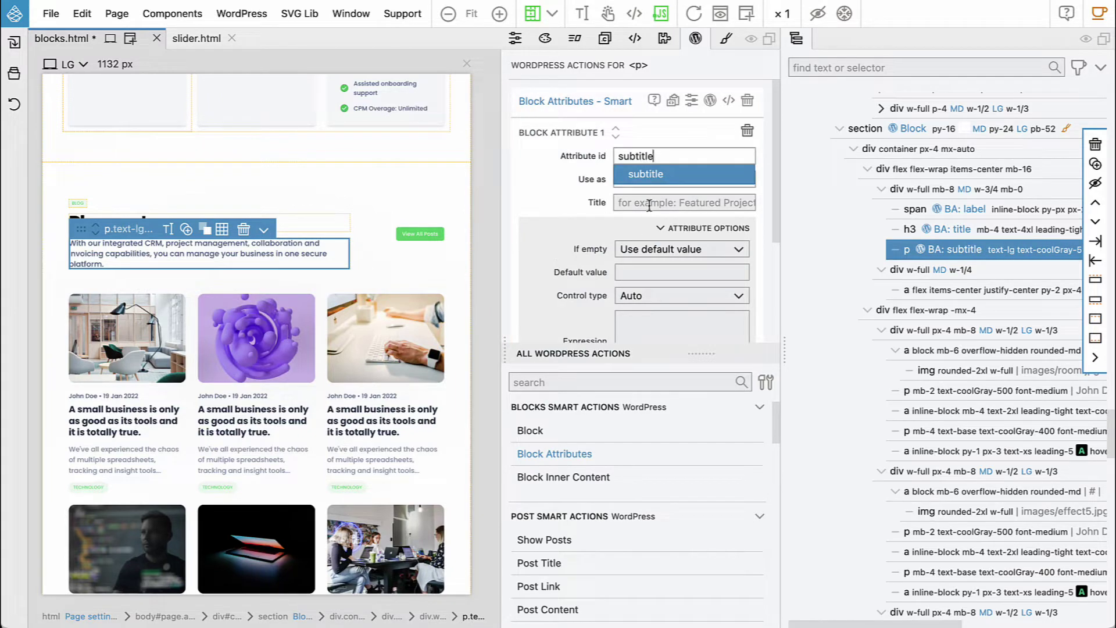
click(649, 203)
text(Subtite)
key(BackSpace)
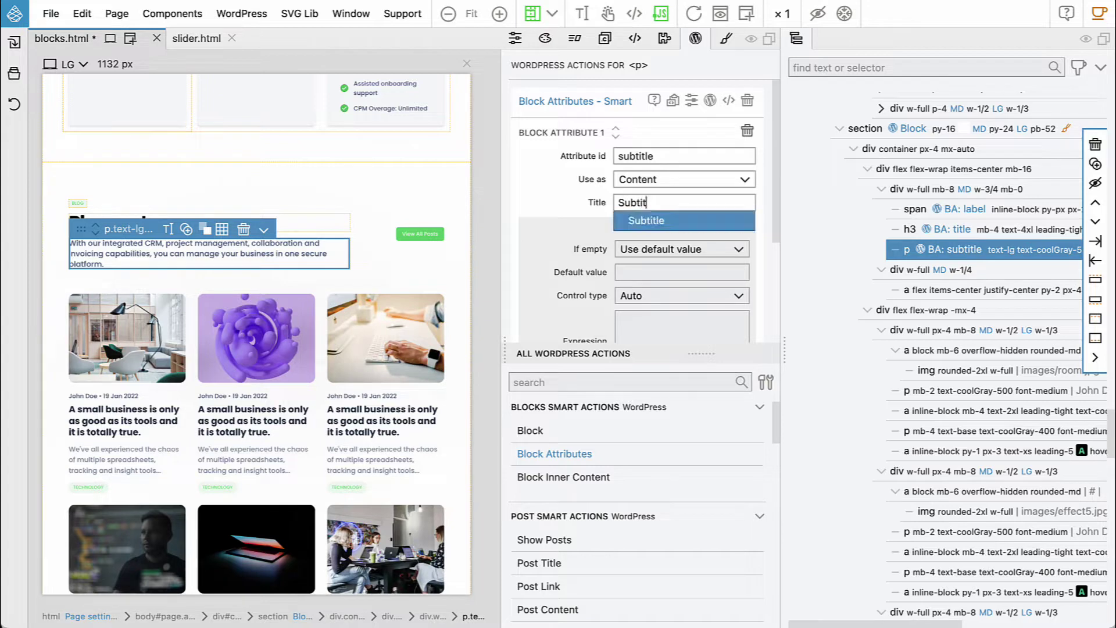
click(668, 222)
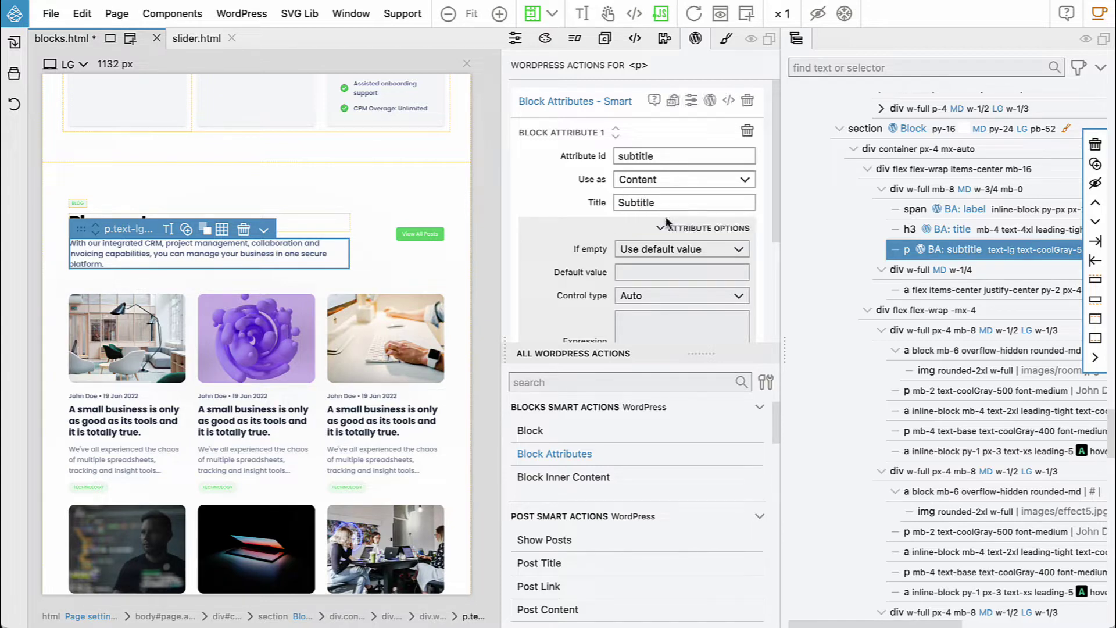
click(648, 297)
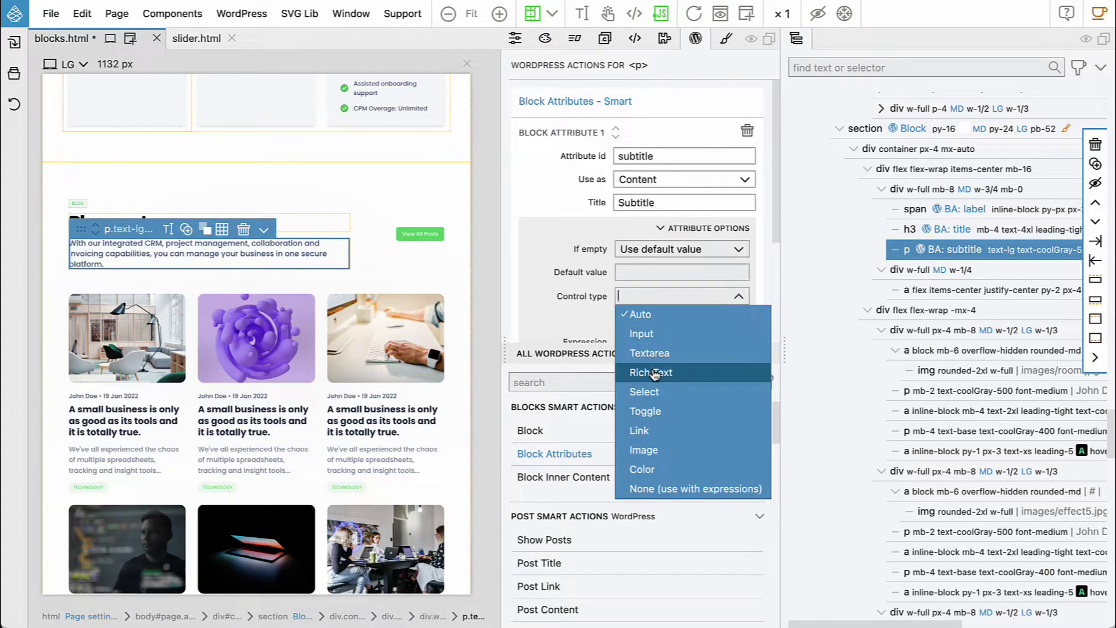
click(651, 373)
click(419, 233)
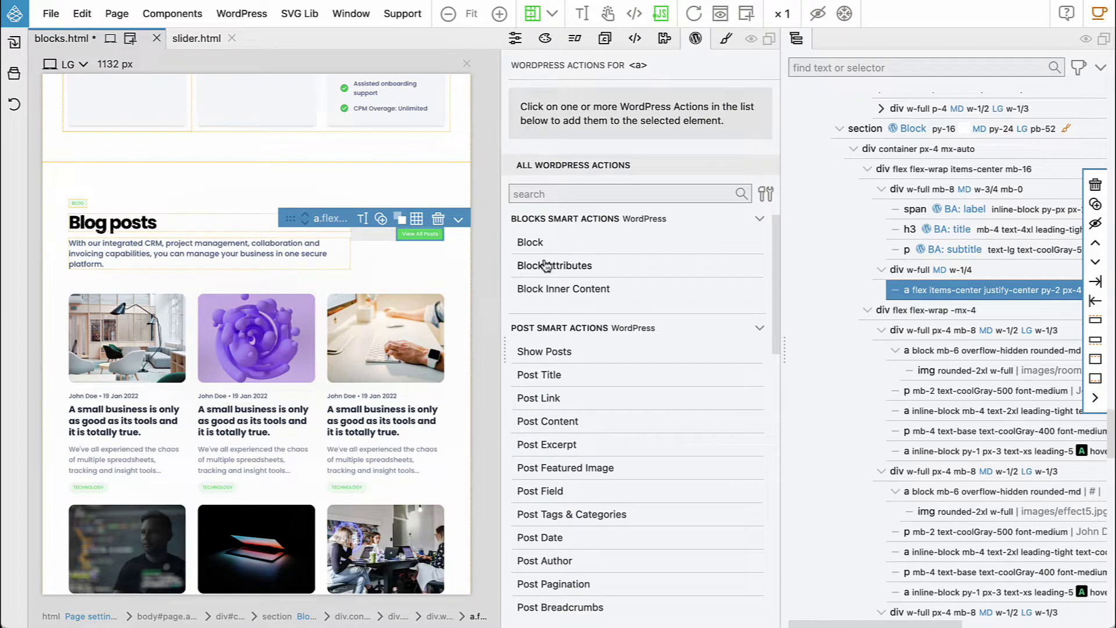
- Add a Block Attribute with id button_label to the View All Posts link, used as Content
click(543, 264)
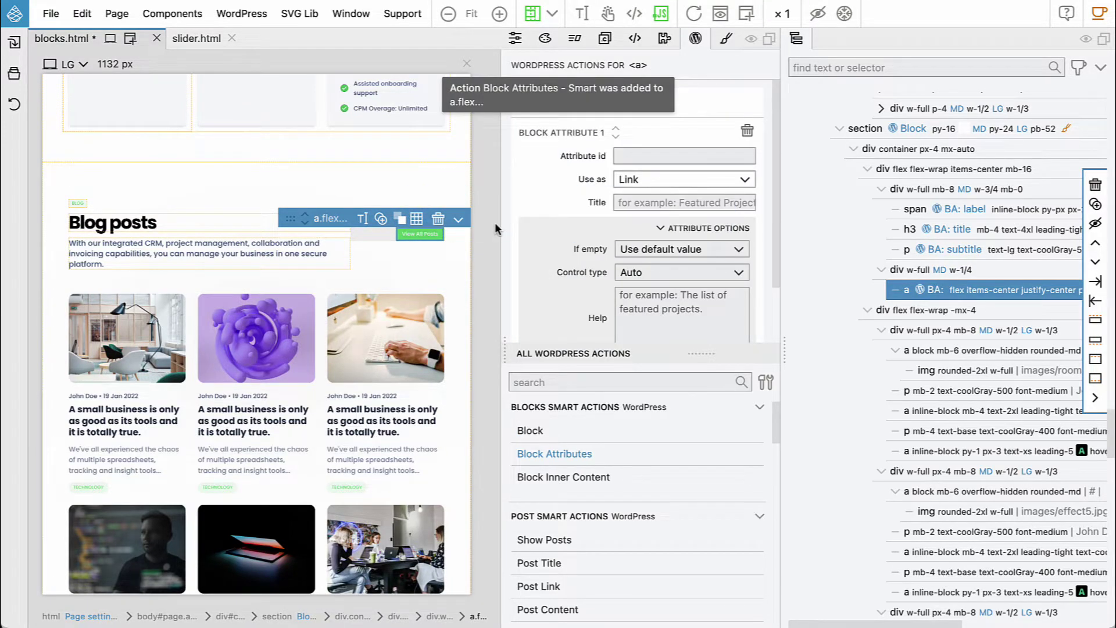
text(button)
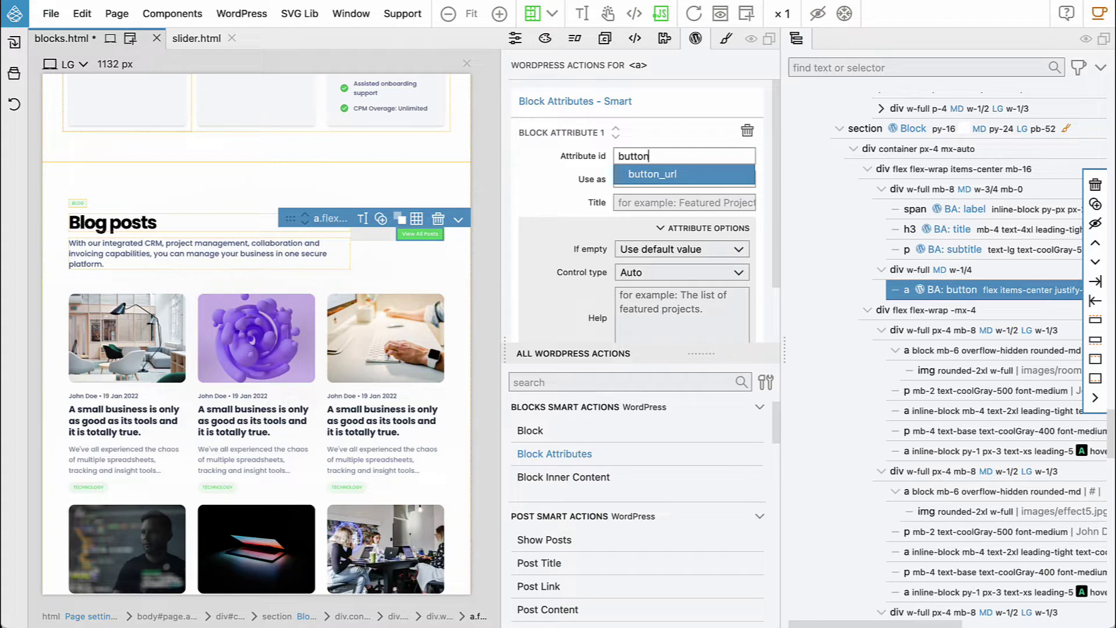
text(_link)
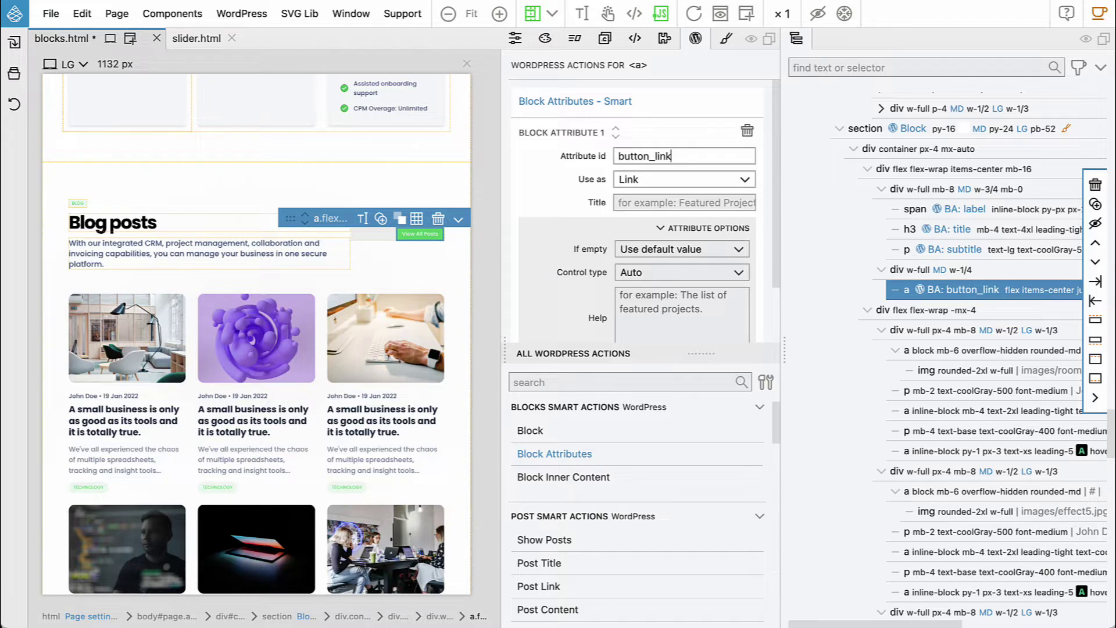
key(BackSpace)
key(BackSpace)
key(BackSpace)
text(abel)
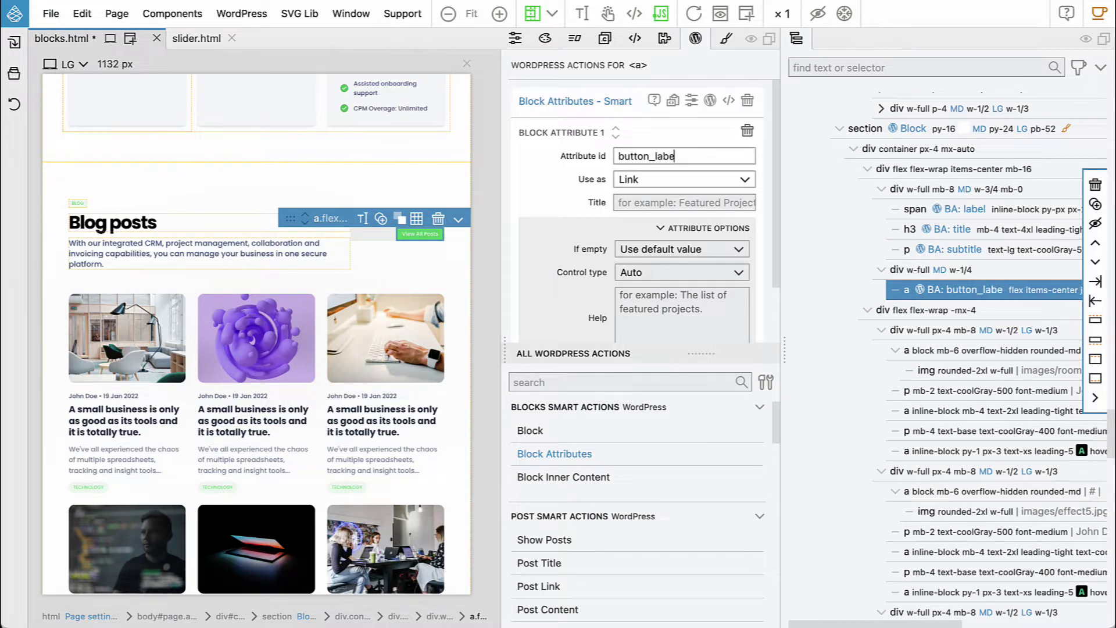
click(657, 184)
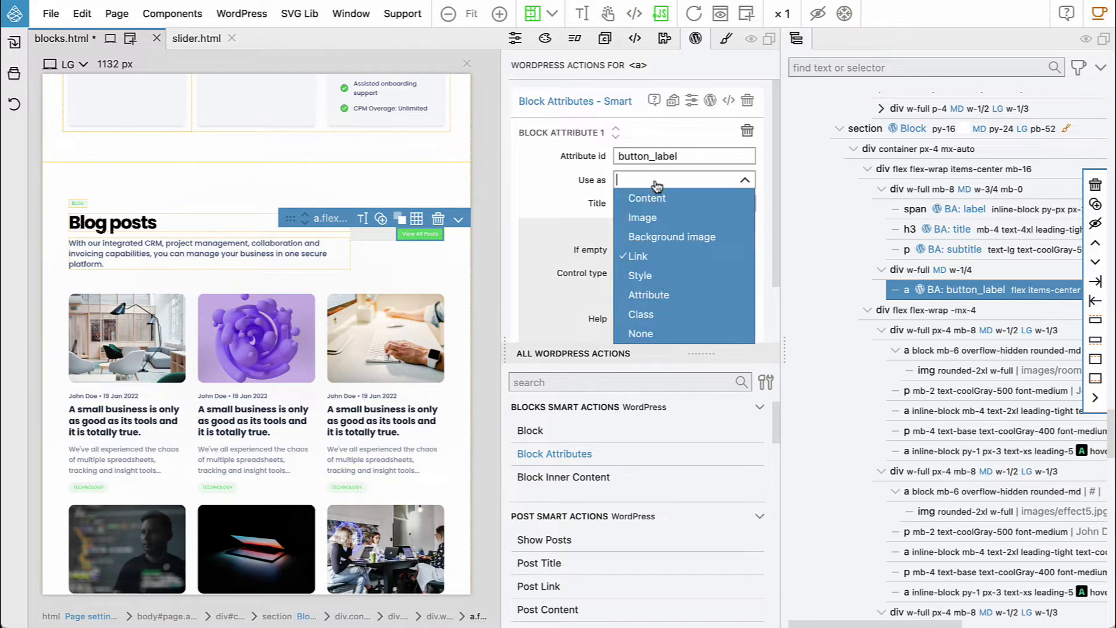
click(657, 200)
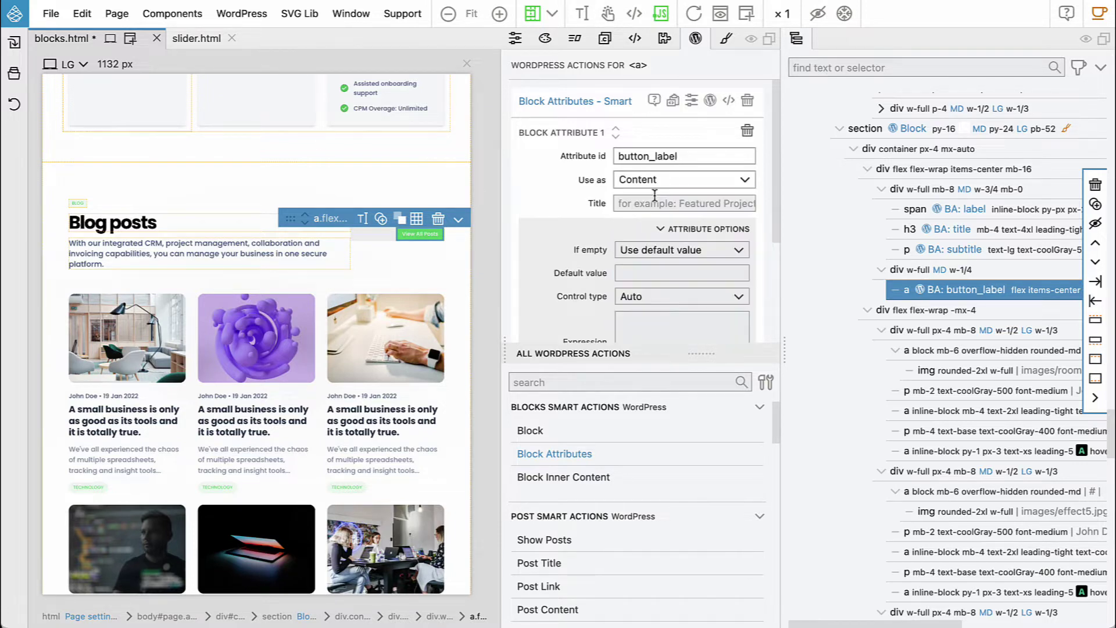
click(678, 232)
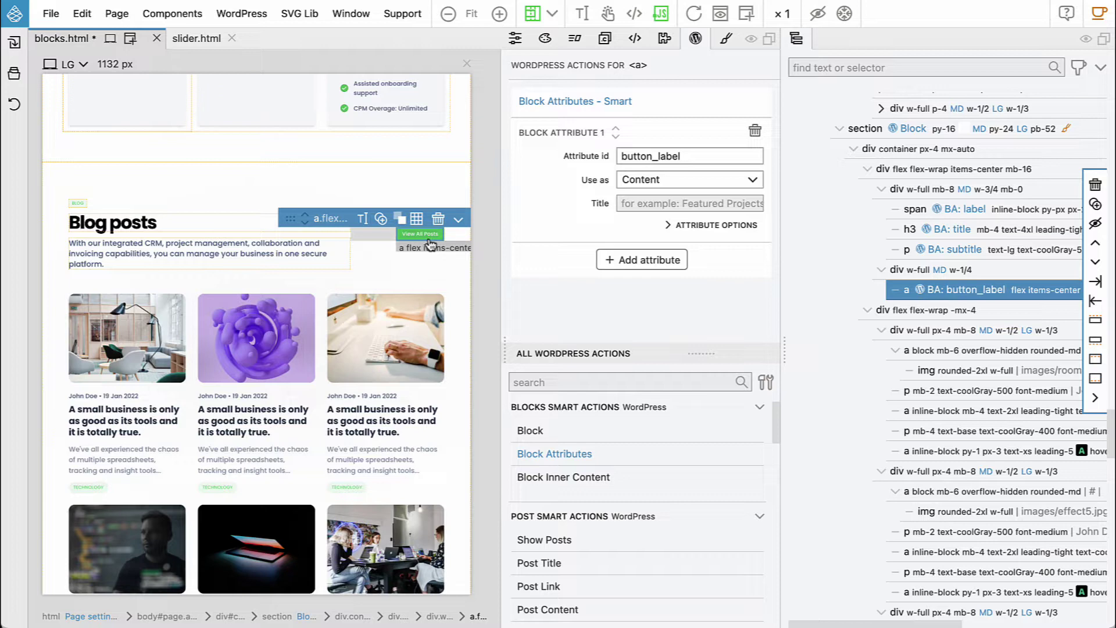
- Add a Site Link action to the View All Posts link with Link to set to Latest posts
scroll(628, 479, down, 2)
scroll(627, 478, down, 6)
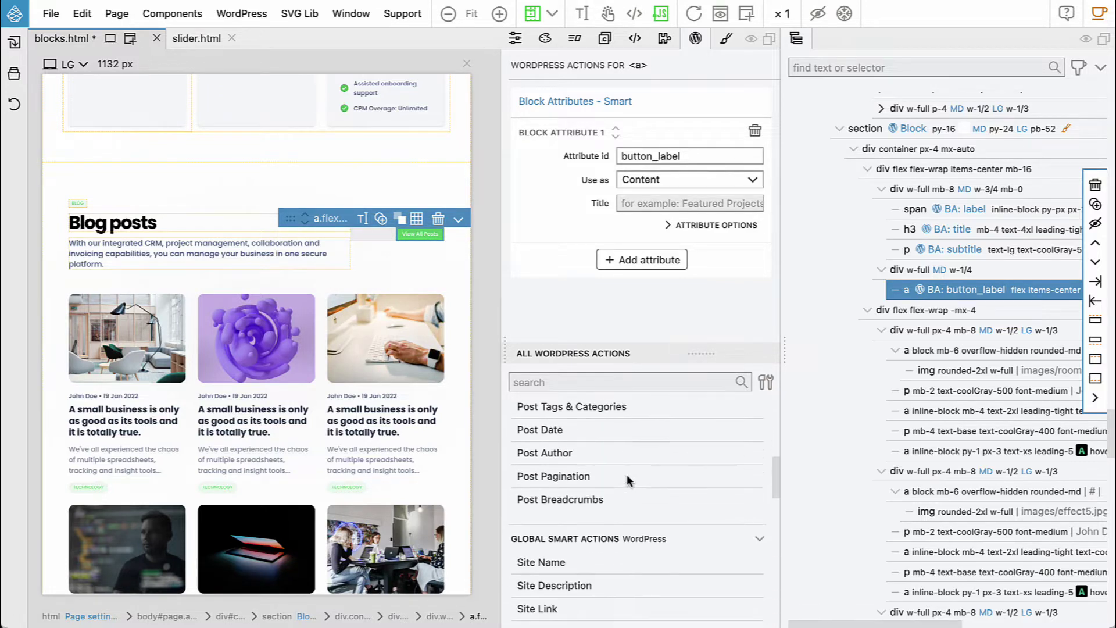
scroll(635, 499, down, 2)
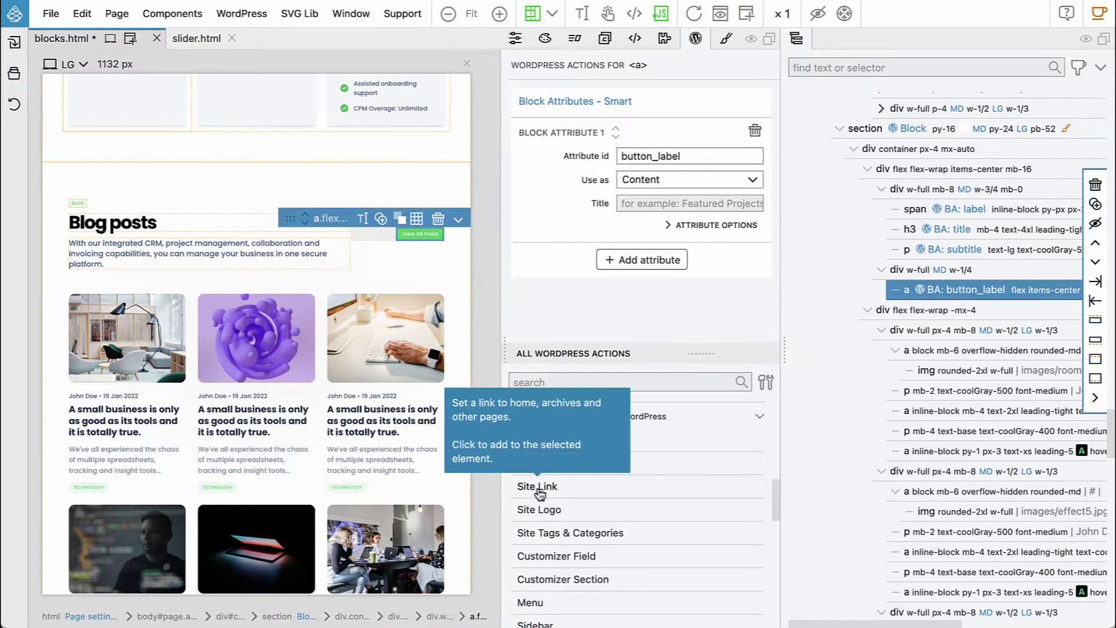
click(537, 487)
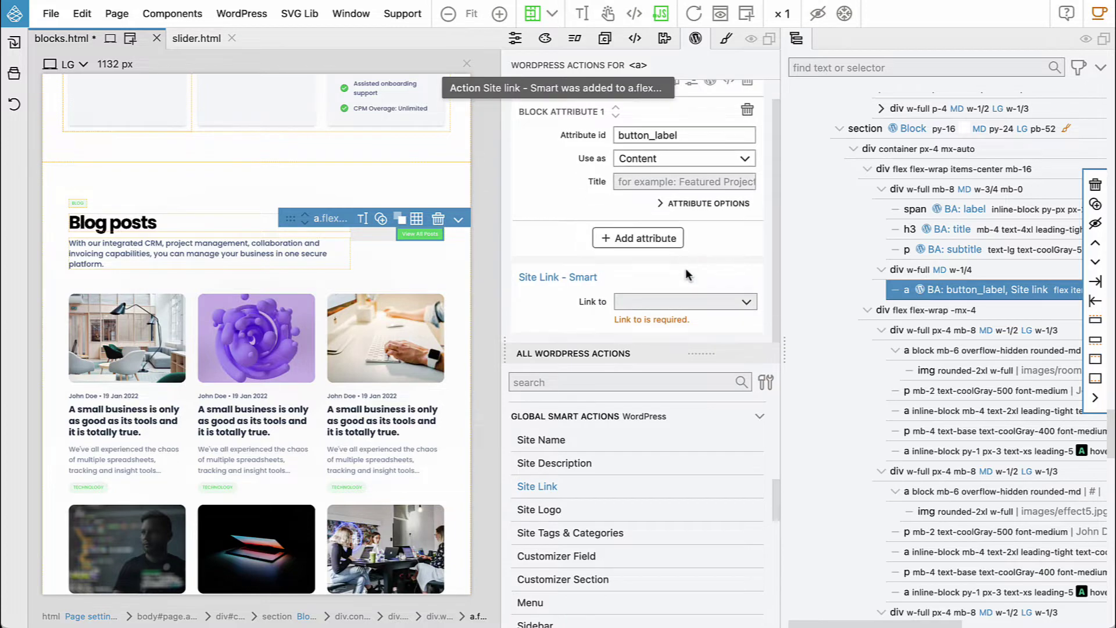
click(664, 301)
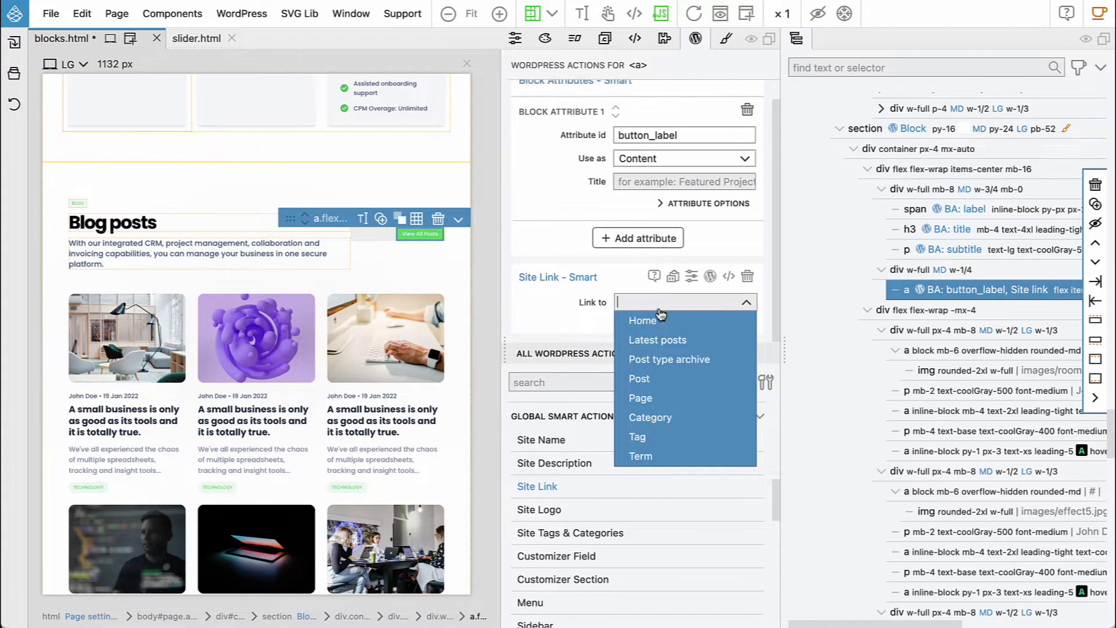
click(656, 341)
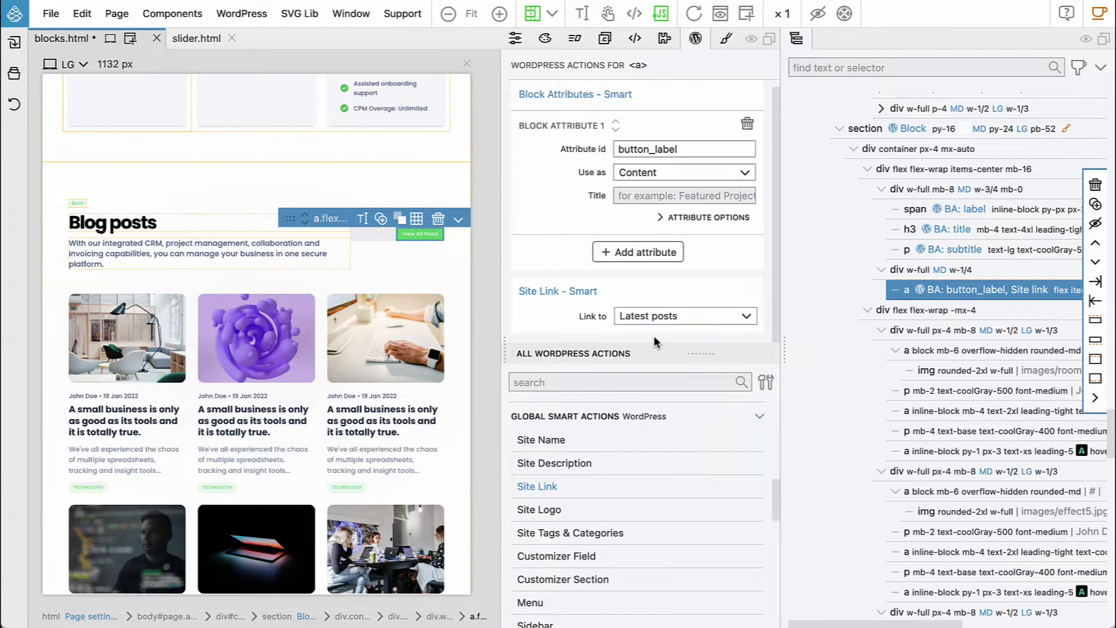
mouse_move(561, 194)
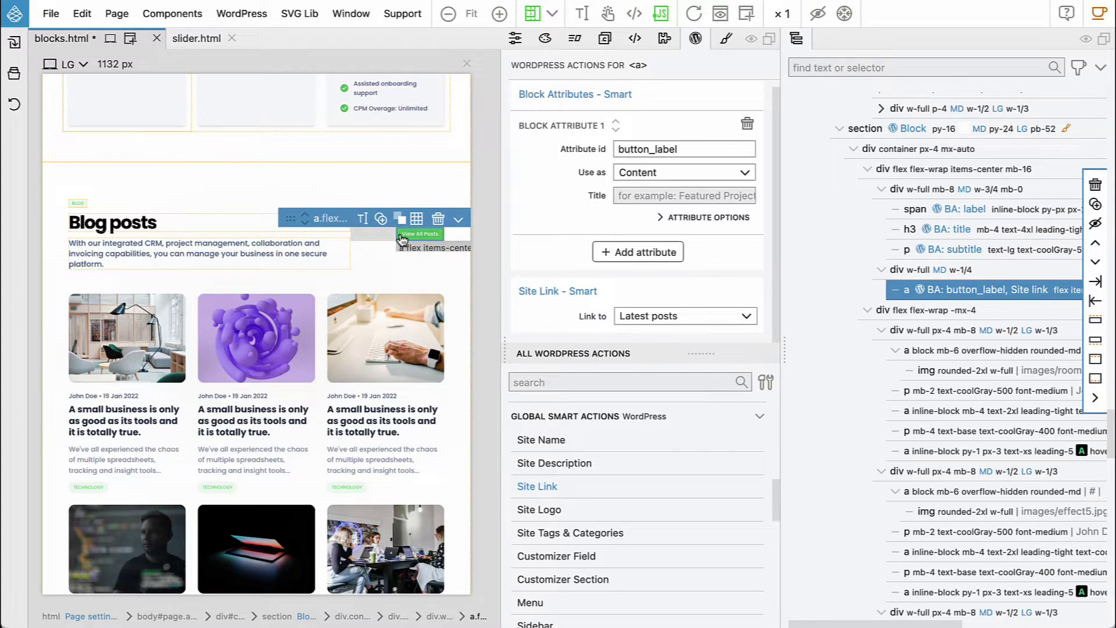
- Select the first blog post card's div and collapse its children in the Tree panel
click(186, 330)
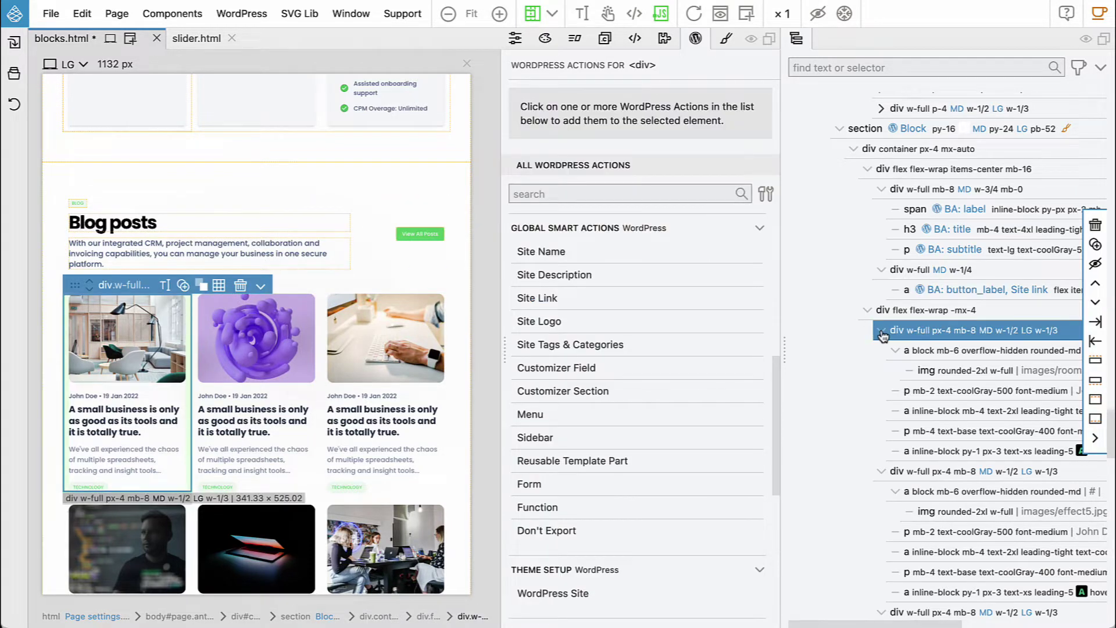
click(882, 332)
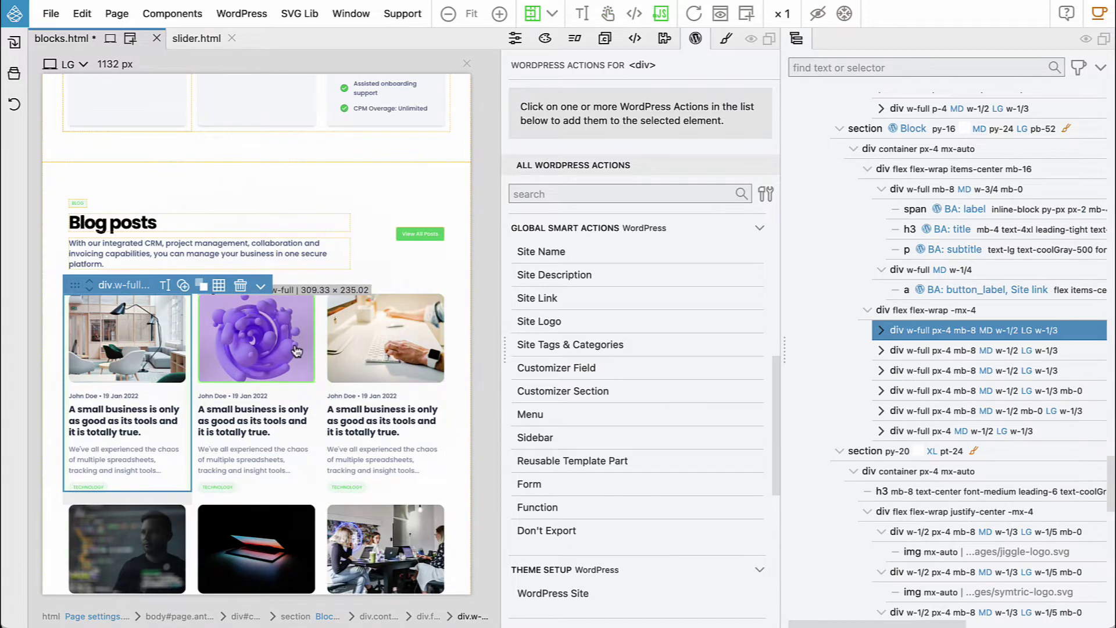
scroll(297, 350, down, 3)
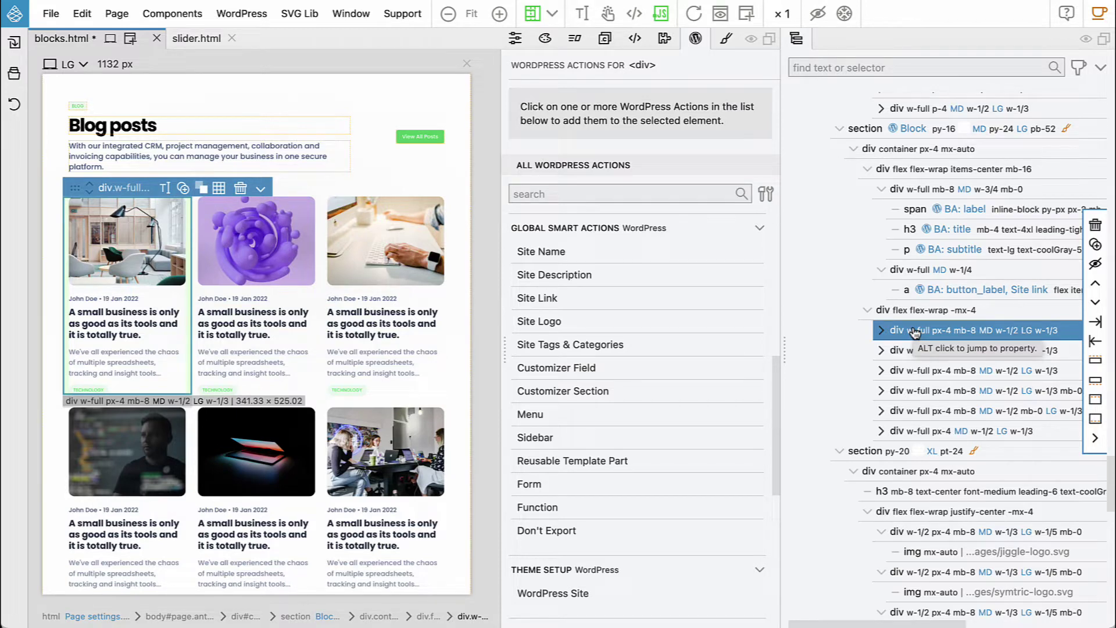
scroll(663, 319, up, 3)
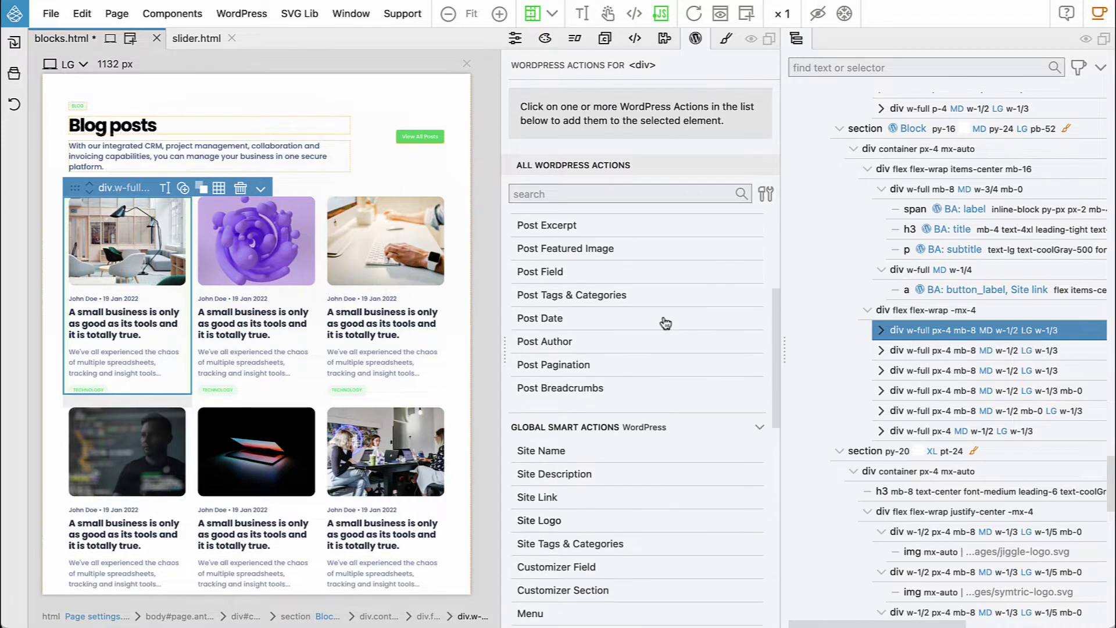
- Add Show Posts to the first card as a custom query ordered by Created date - Down
scroll(687, 326, up, 3)
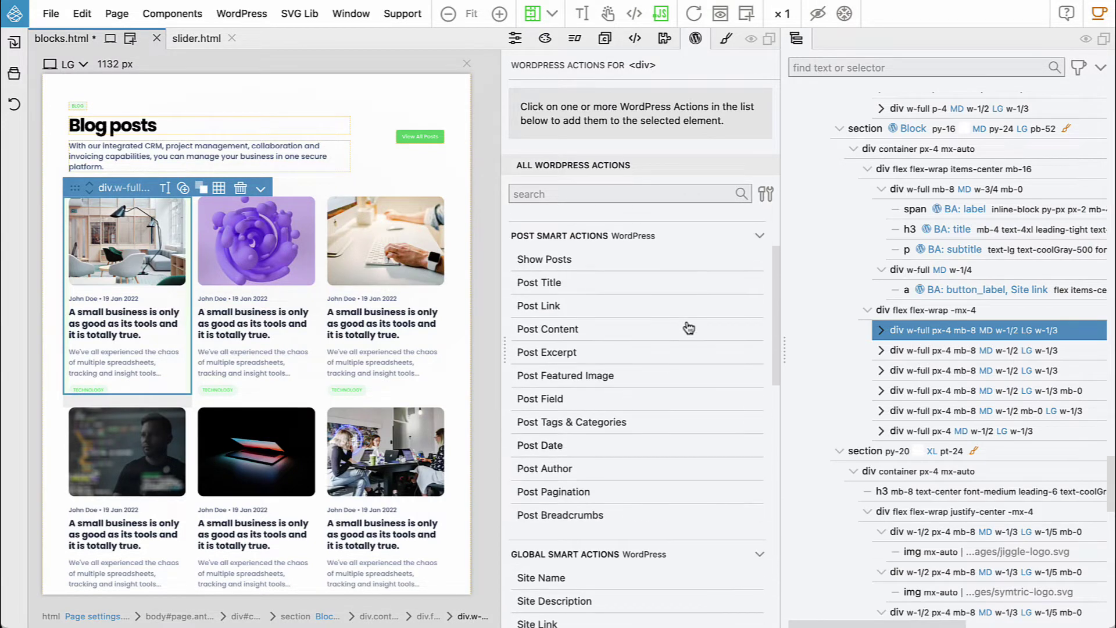
click(559, 259)
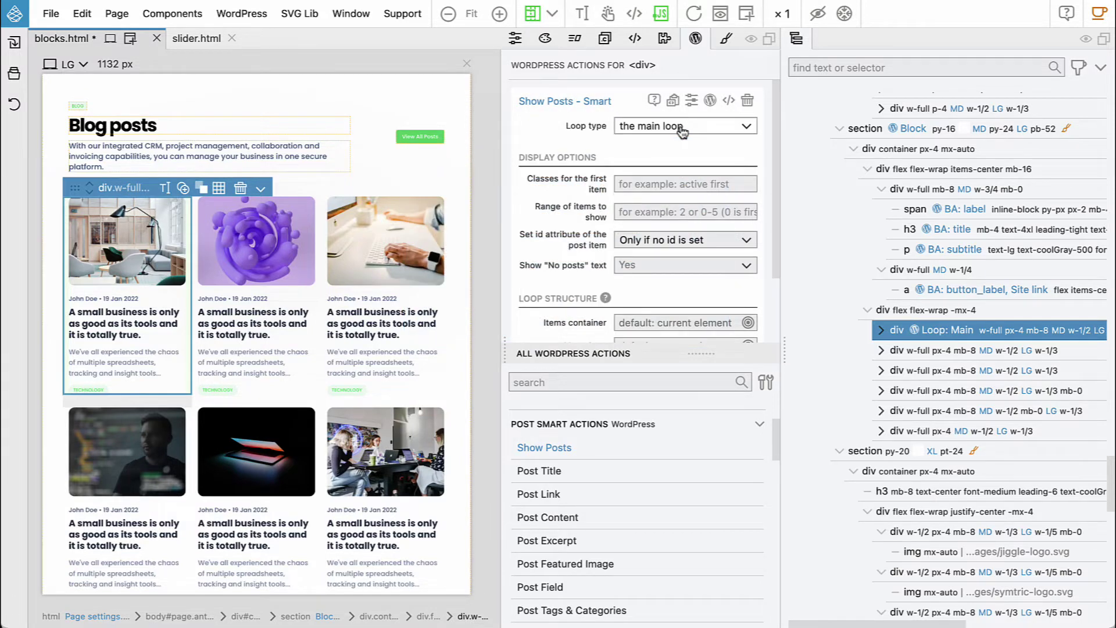
click(682, 132)
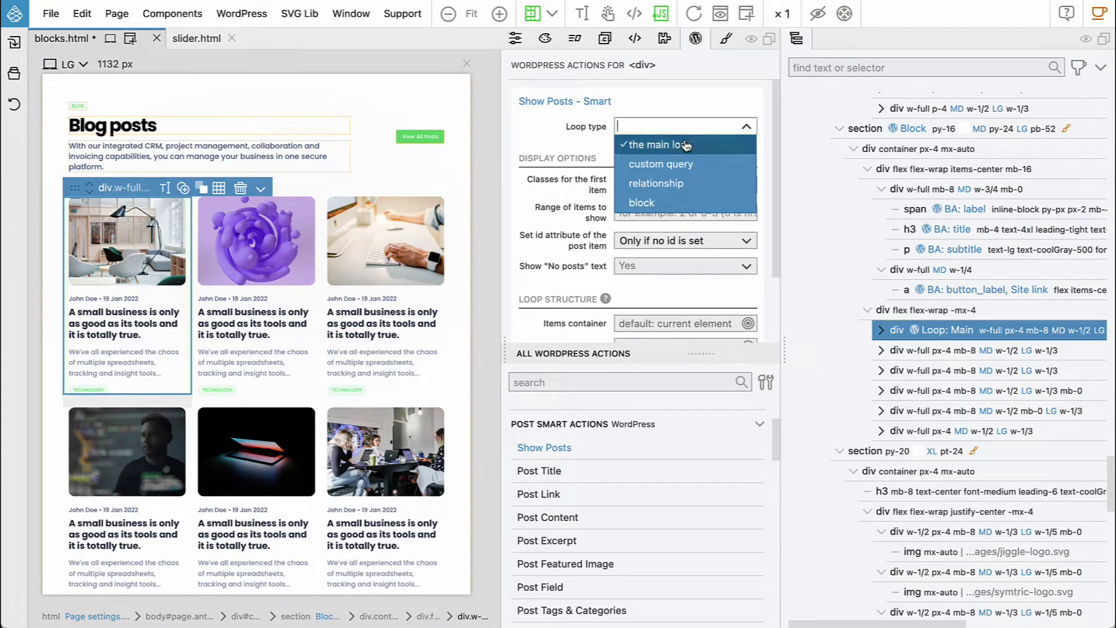
click(685, 164)
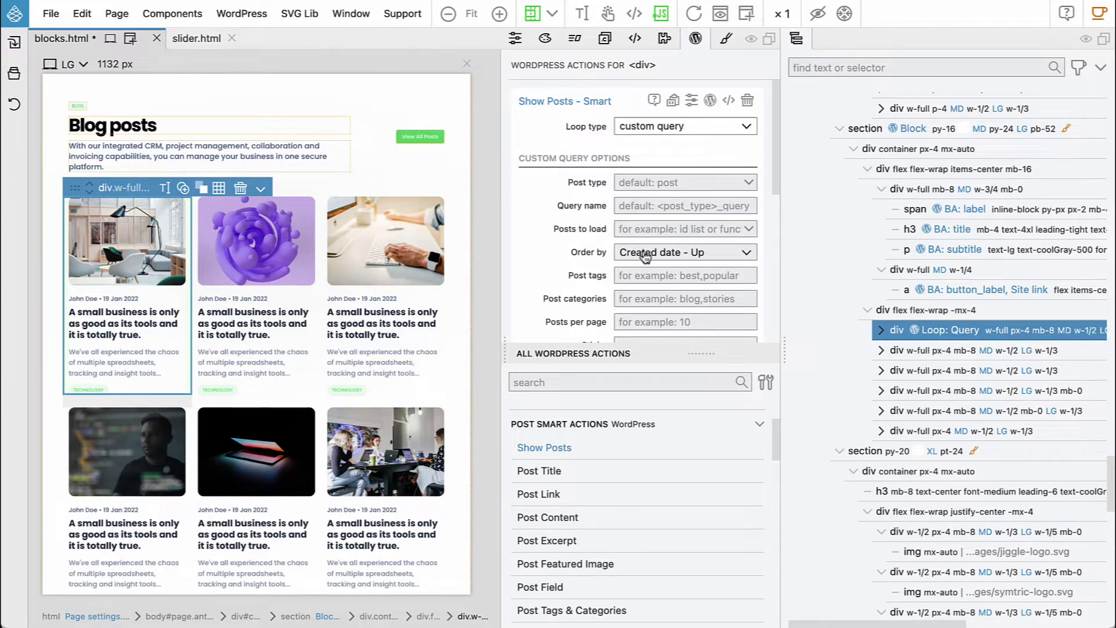
click(663, 255)
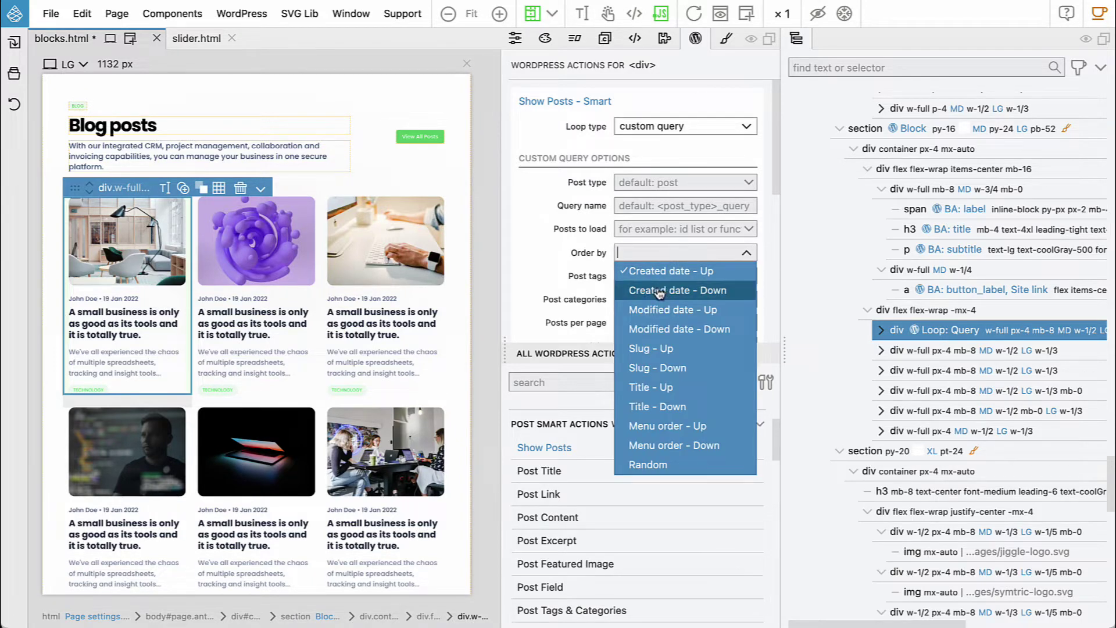
click(659, 291)
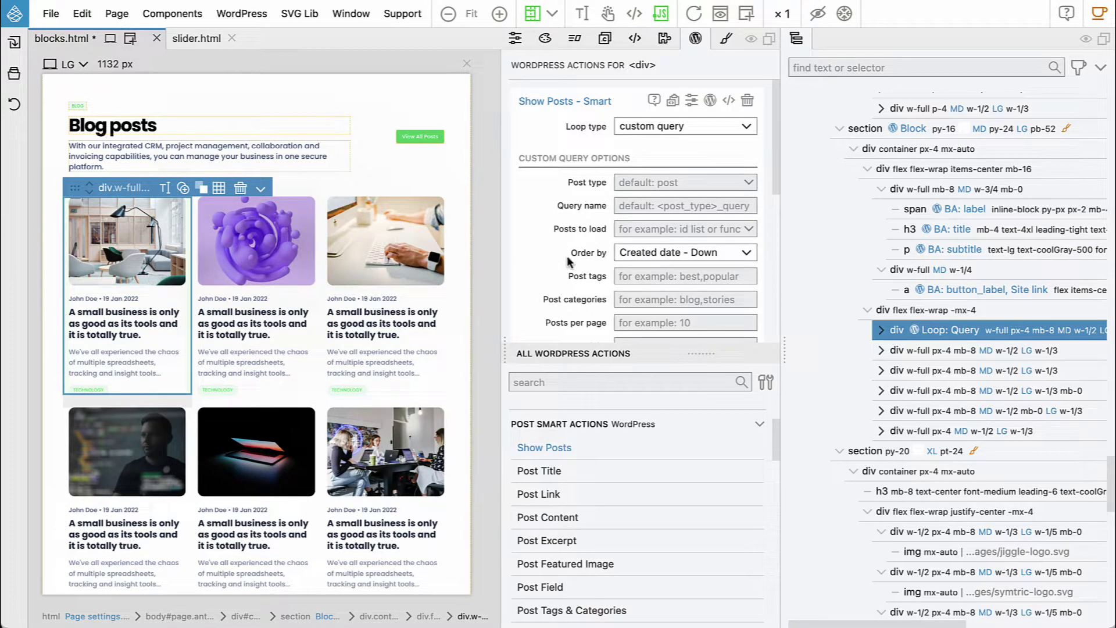
- Set the query to 6 posts per page, no pagination, and ignore sticky posts
scroll(567, 256, down, 2)
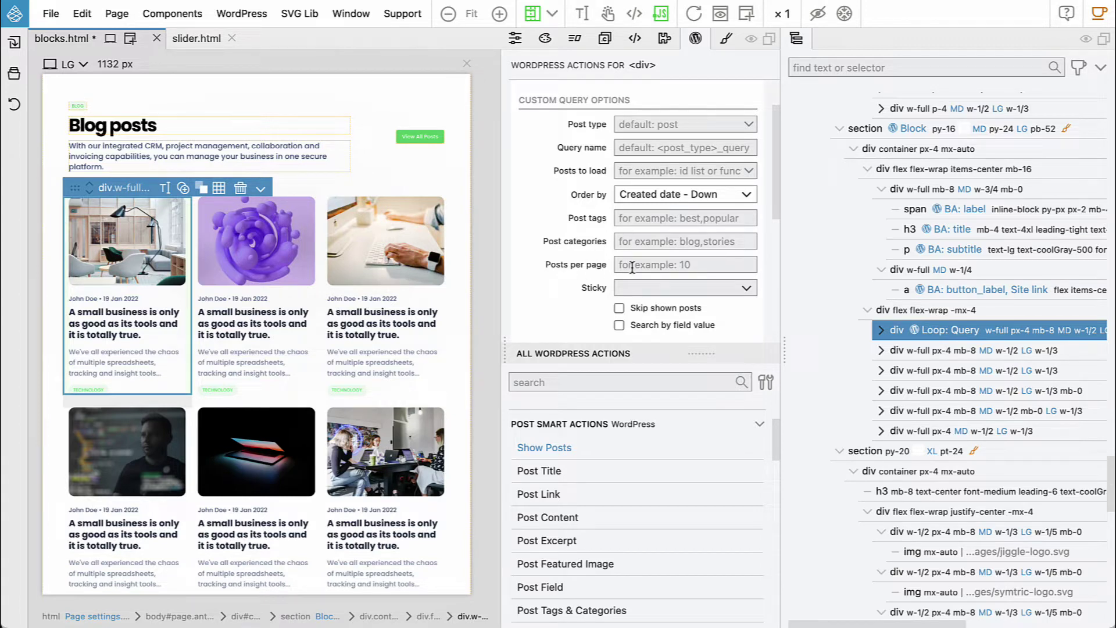
text(6)
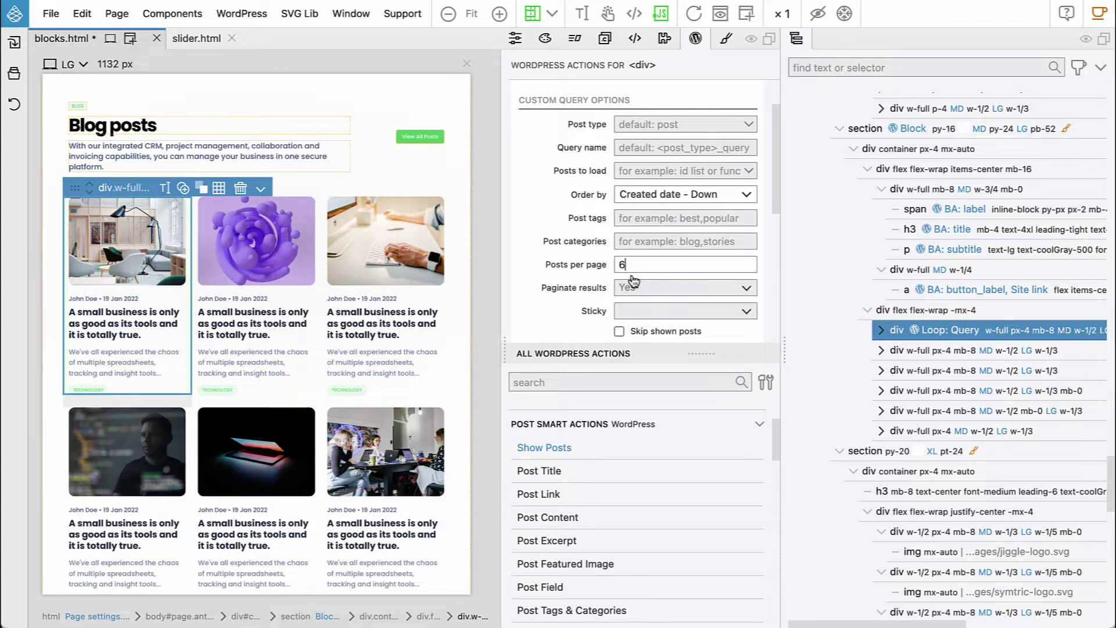
click(633, 288)
click(632, 326)
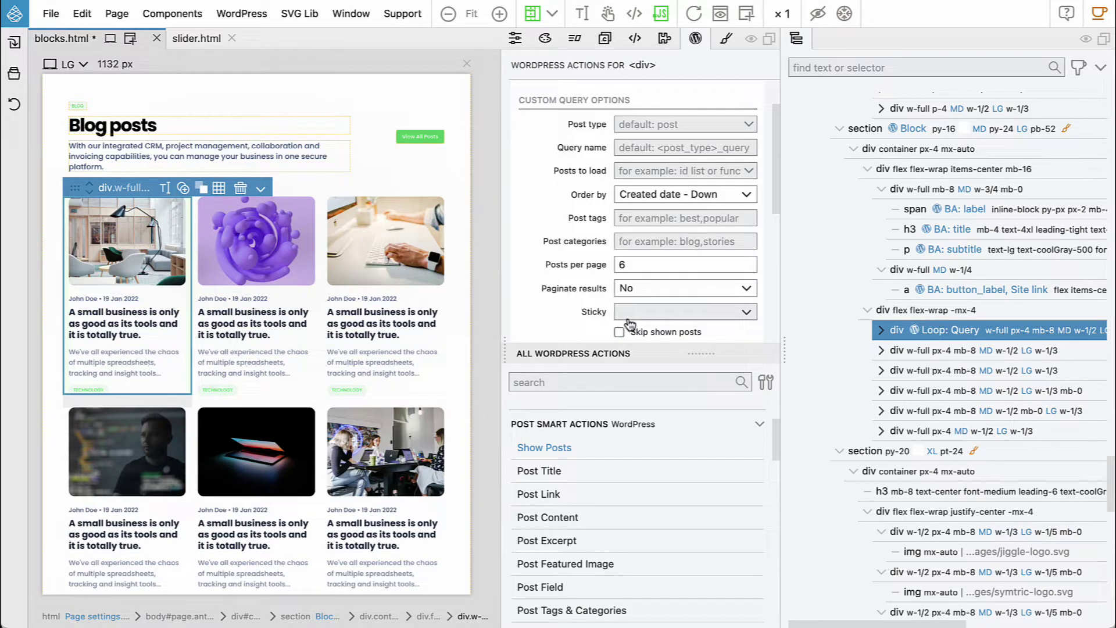
scroll(556, 278, down, 2)
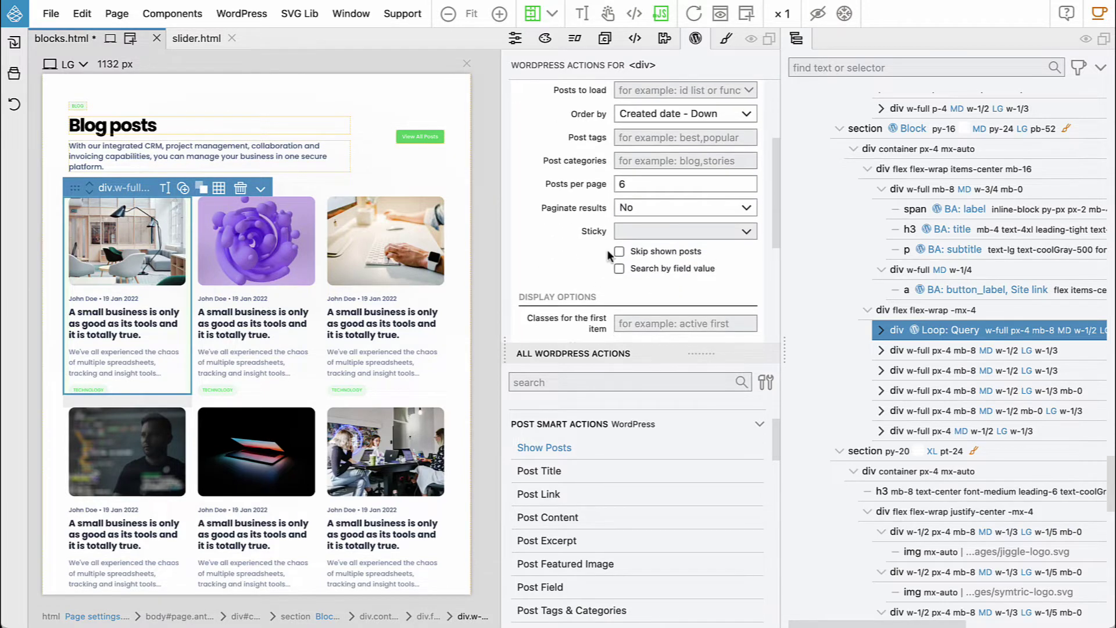
click(642, 234)
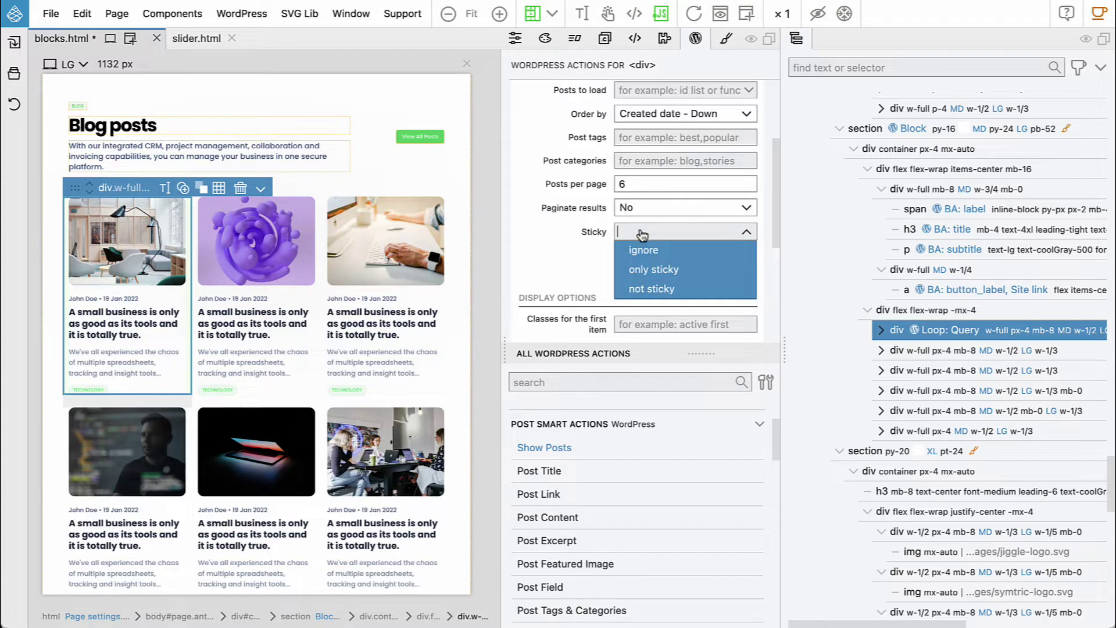
click(644, 250)
mouse_move(649, 252)
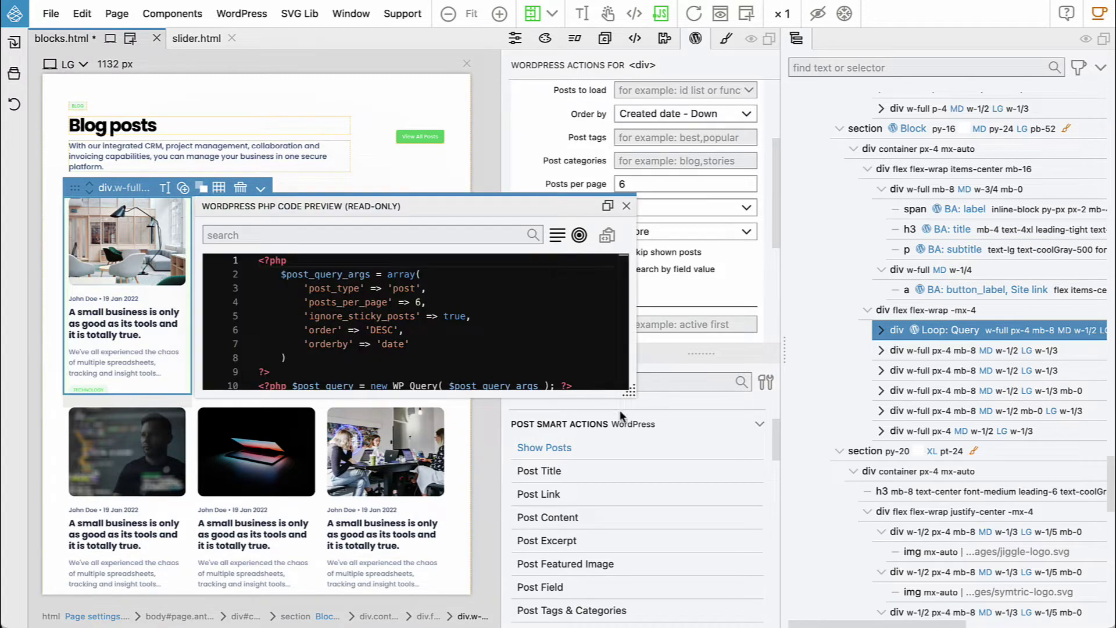
drag(629, 390, 787, 498)
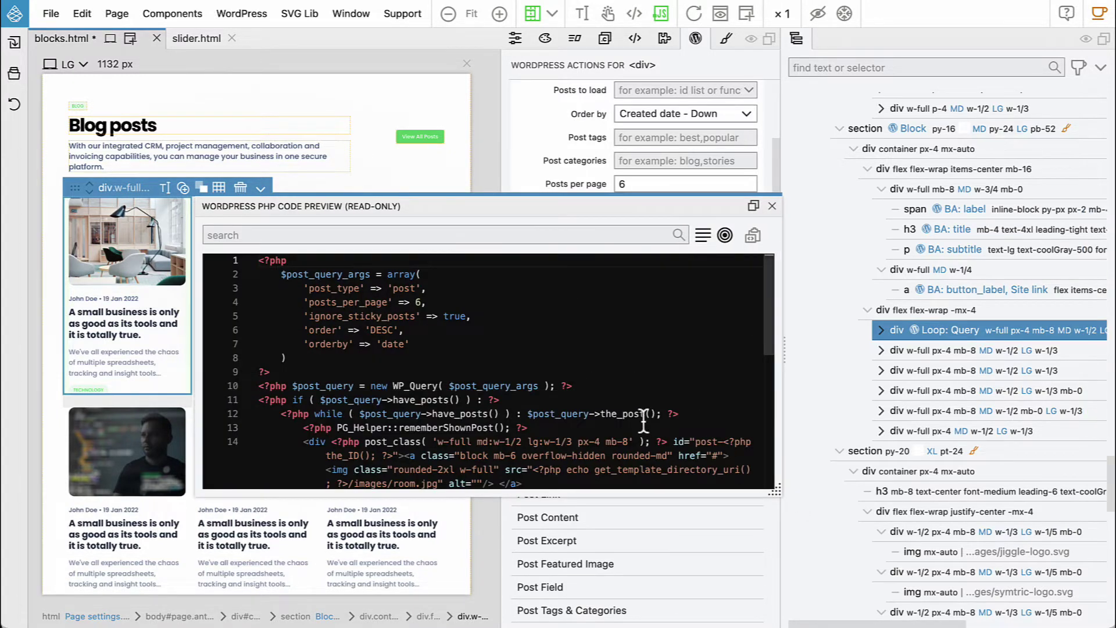
scroll(646, 424, down, 5)
scroll(641, 423, up, 5)
click(771, 206)
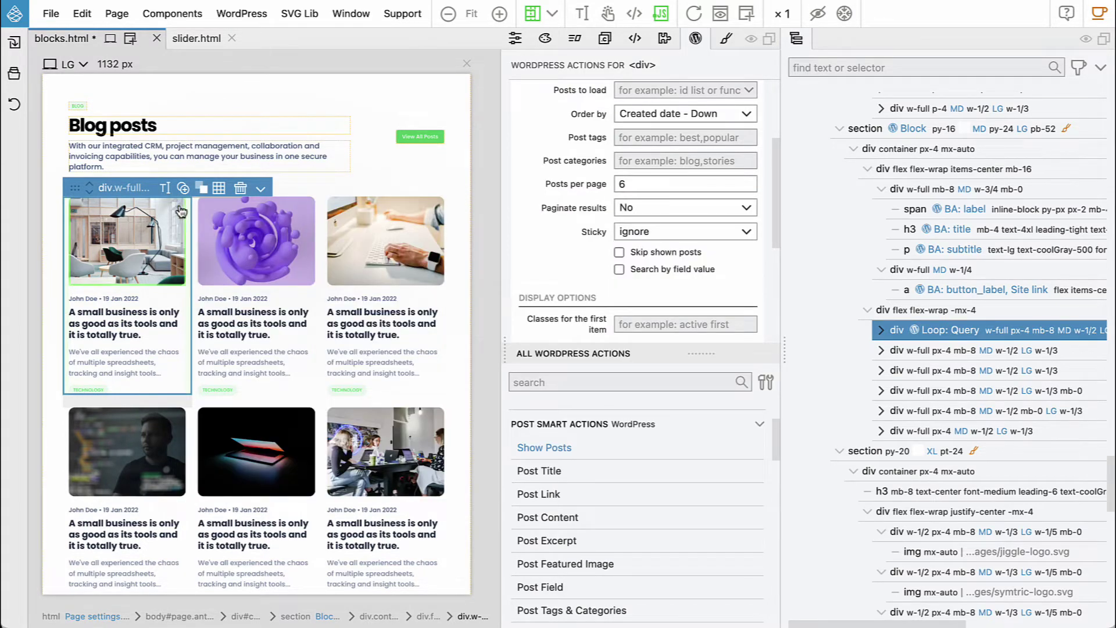
- Add Post Featured Image to the card image at post-thumbnail size with guessed responsive sizes
click(93, 240)
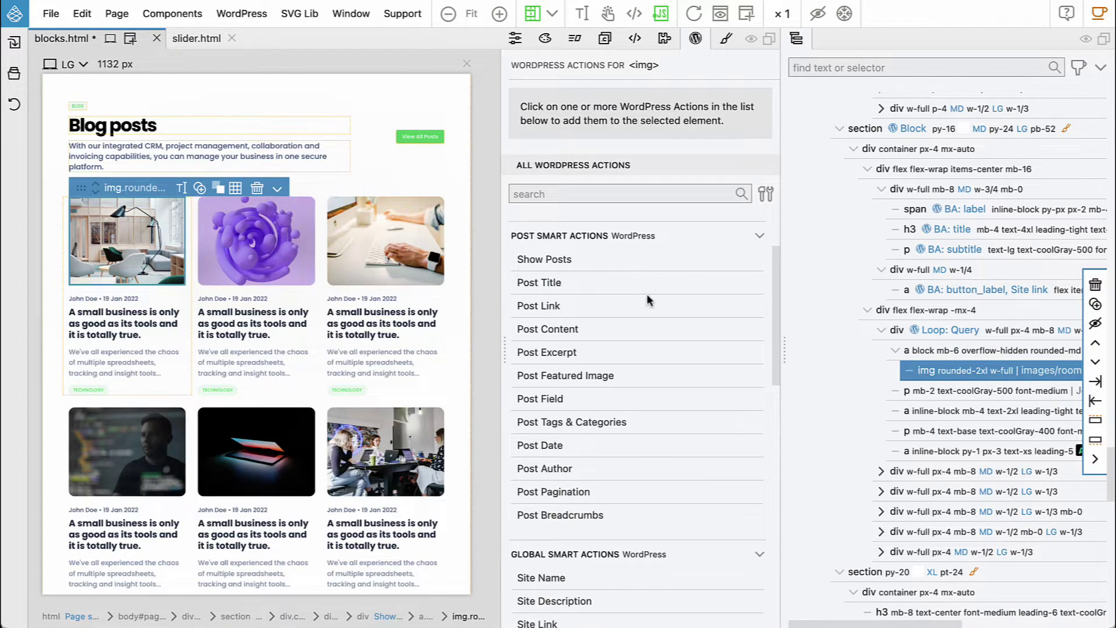
click(559, 374)
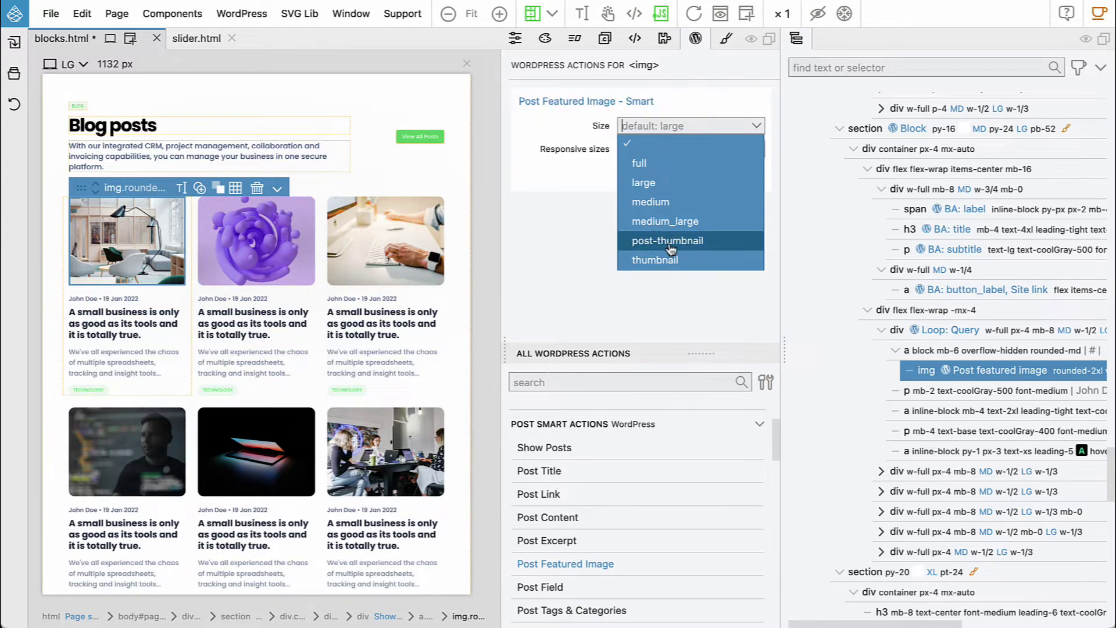
click(668, 241)
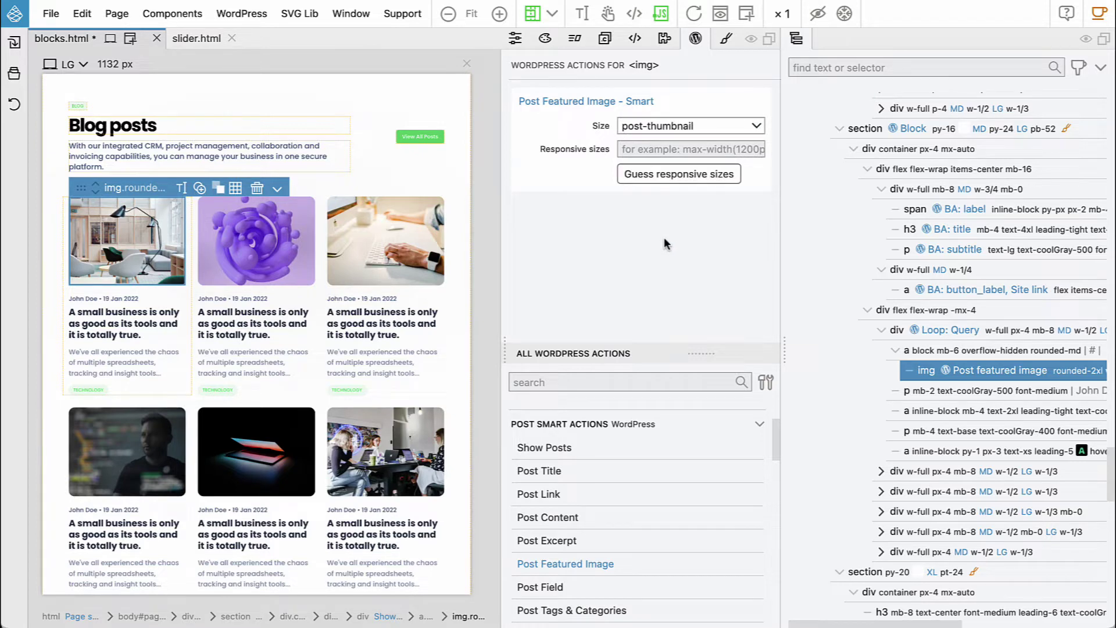
click(662, 176)
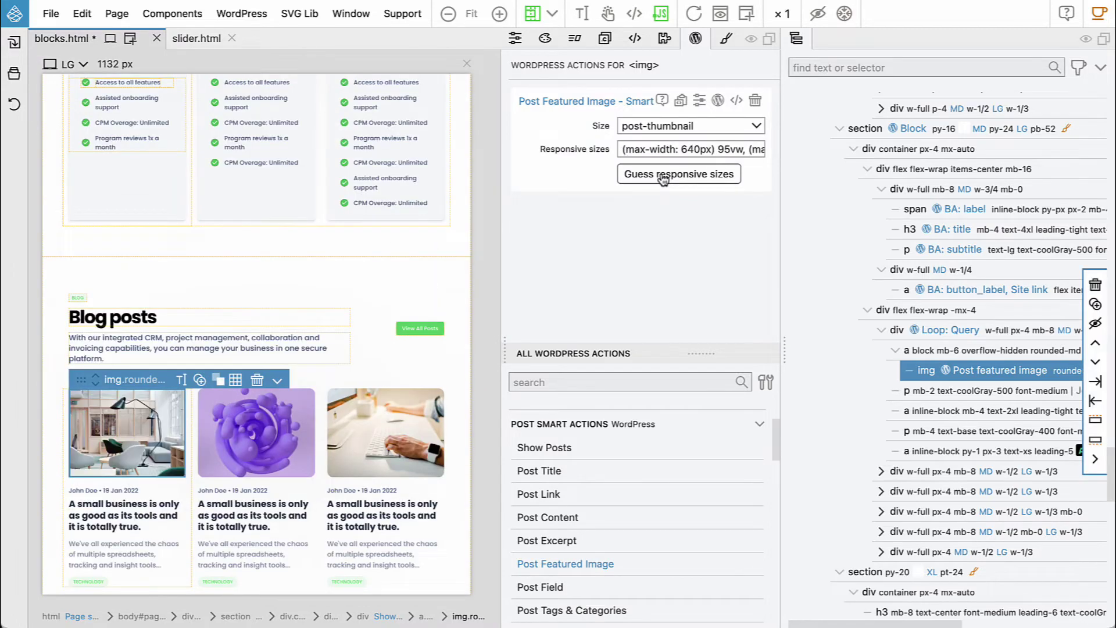
drag(621, 149, 765, 149)
click(710, 149)
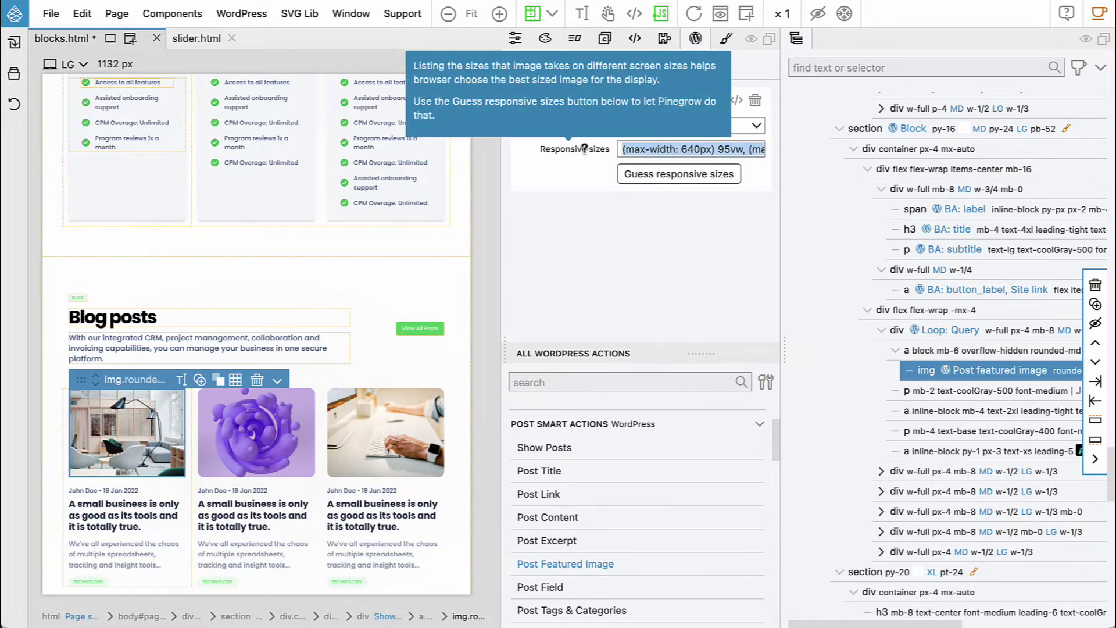
scroll(347, 235, down, 2)
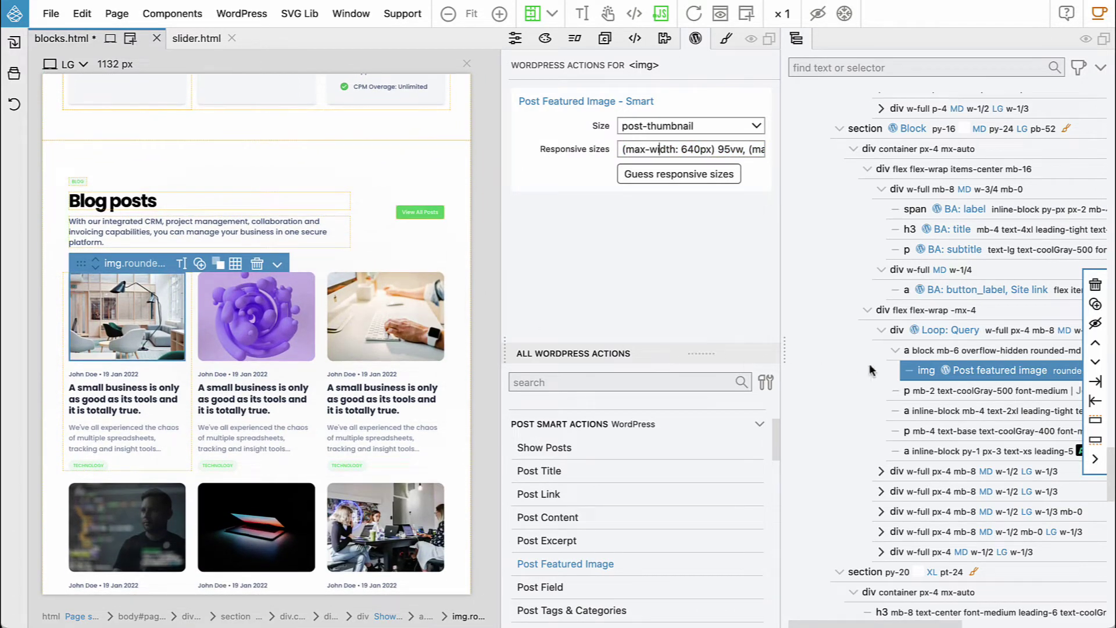
- Add a Post Link action to the a element wrapping the card image, viewing at 100% zoom
click(939, 350)
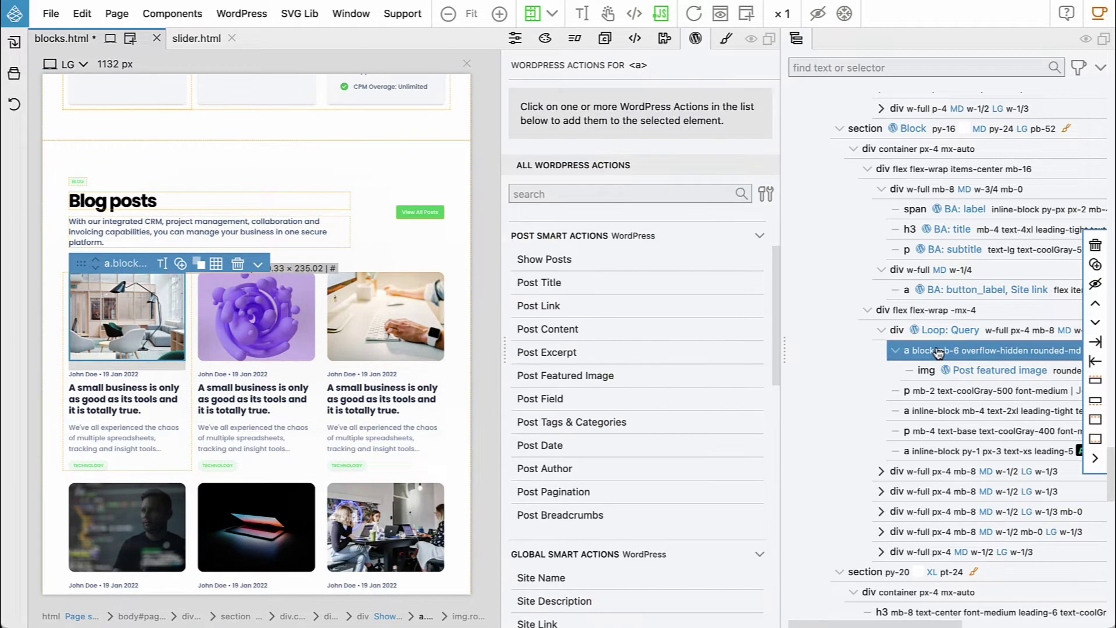
click(543, 307)
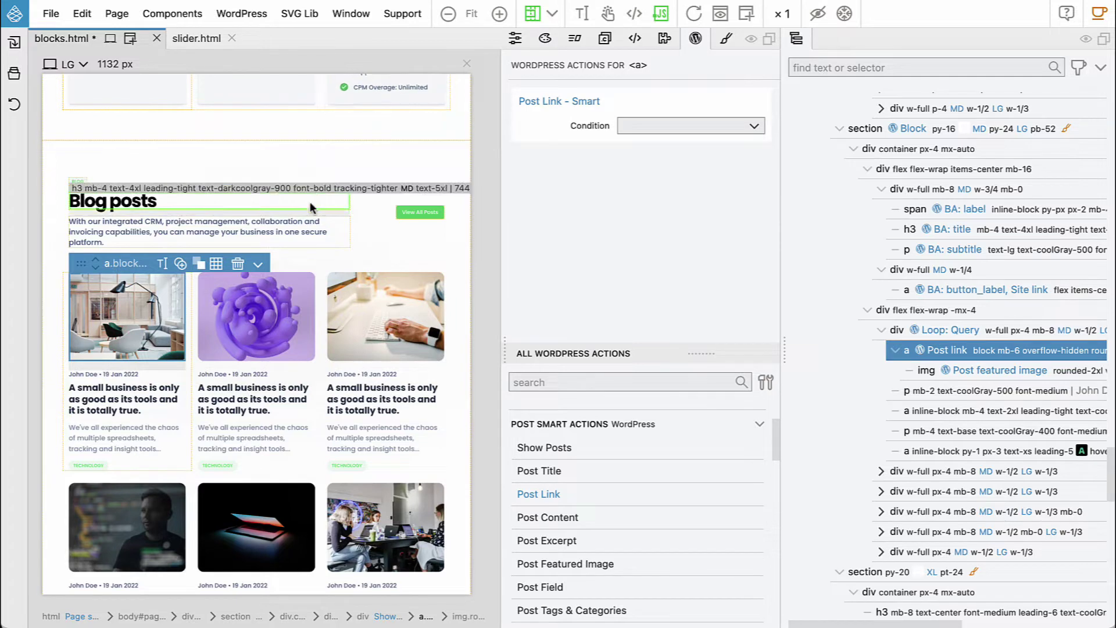
click(474, 19)
click(455, 61)
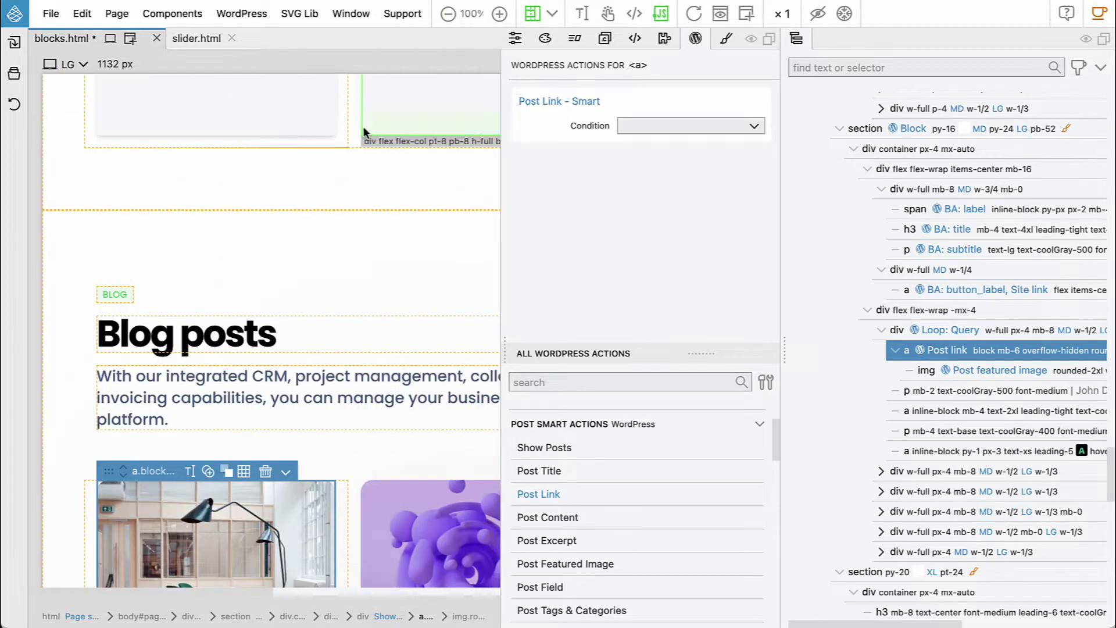
scroll(284, 195, down, 5)
scroll(286, 203, down, 1)
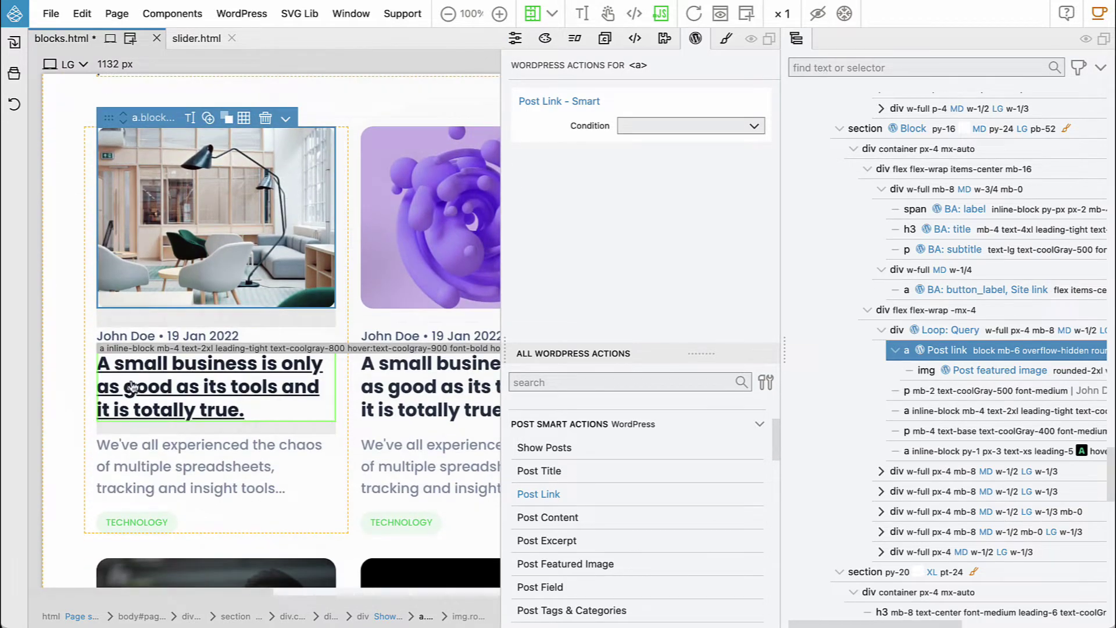
- Turn the author name on the first card into a link with Href #
click(134, 336)
double_click(141, 336)
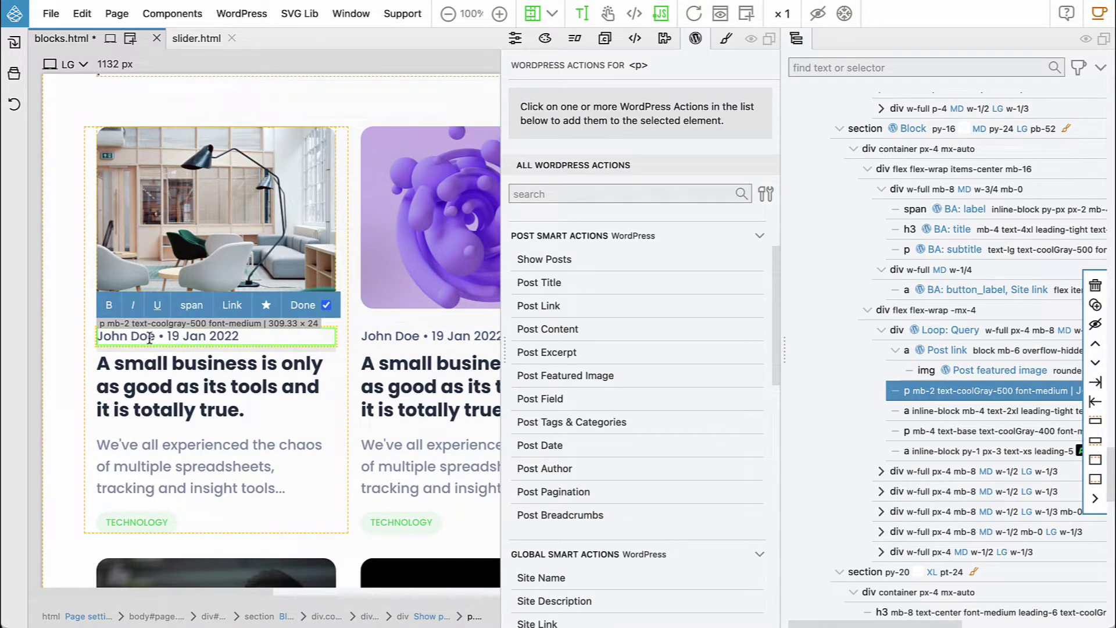
drag(156, 336, 103, 337)
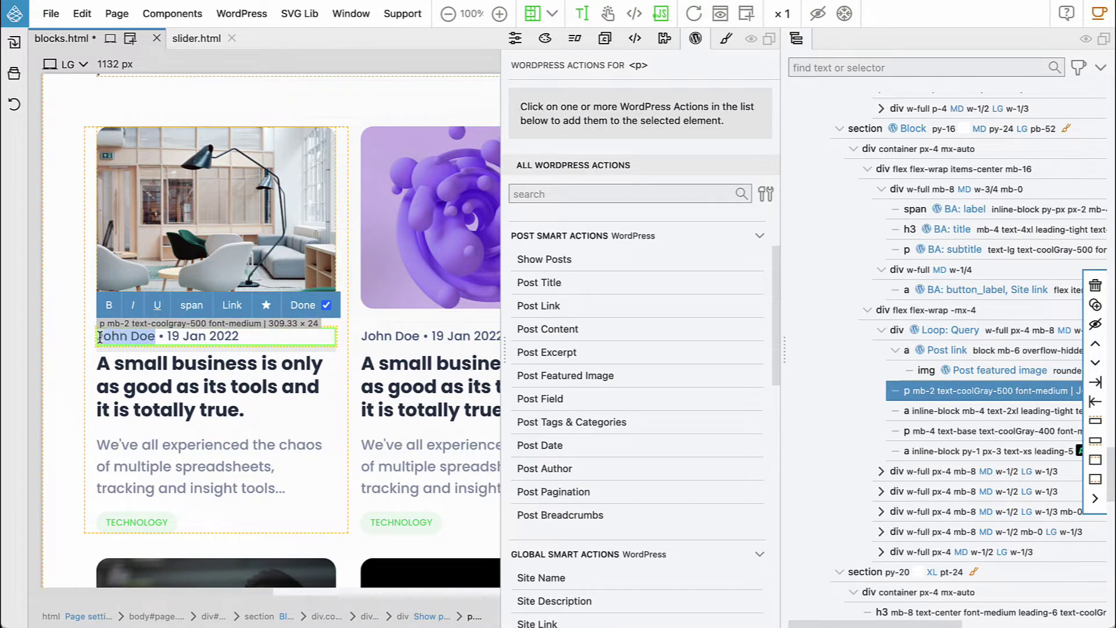
click(236, 308)
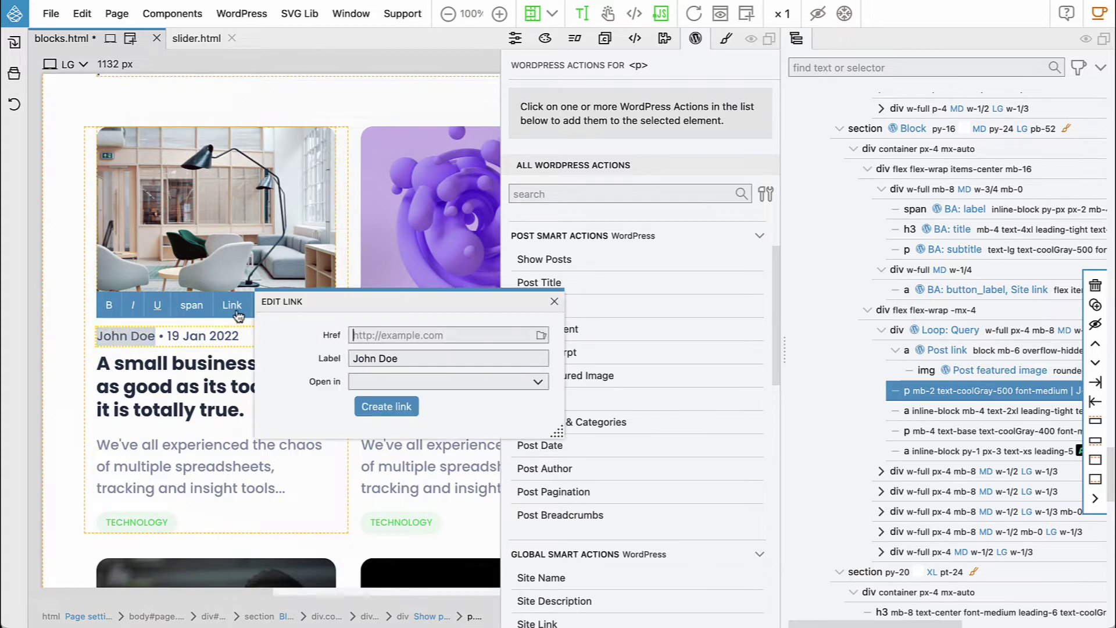
text(#)
click(387, 406)
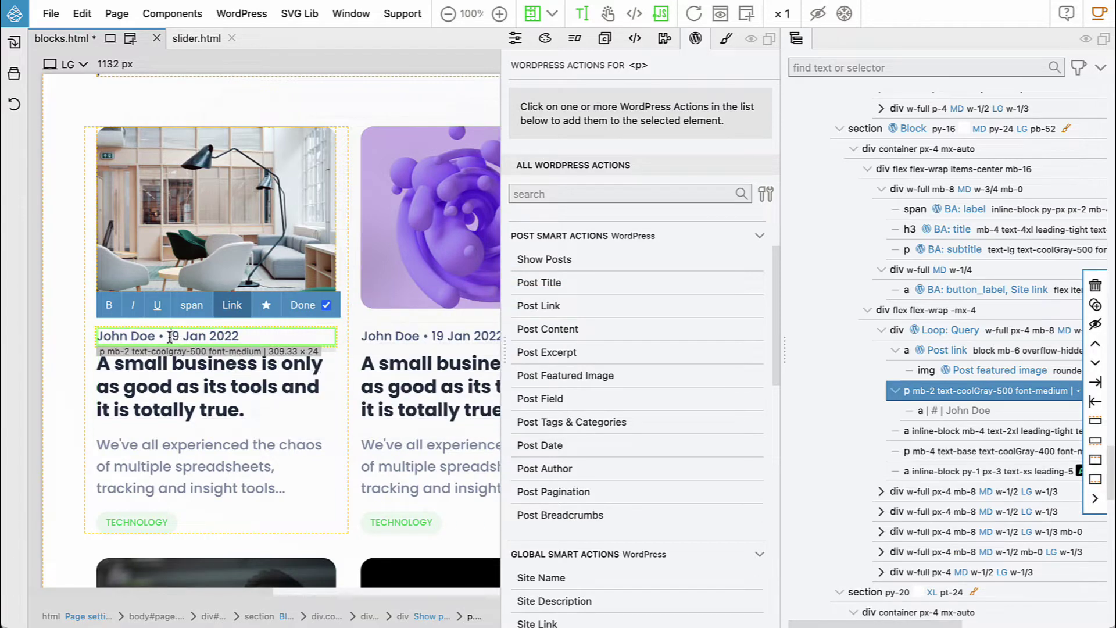
- Wrap the date 19 Jan 2022 in its own span and finish editing the text
click(200, 337)
drag(167, 337, 239, 336)
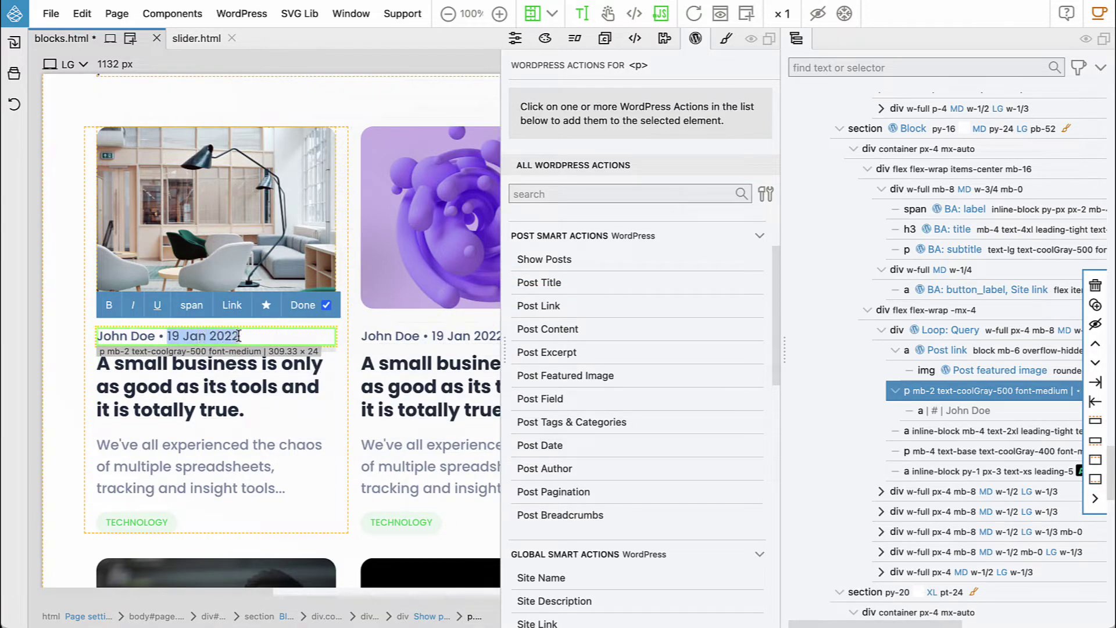
click(192, 305)
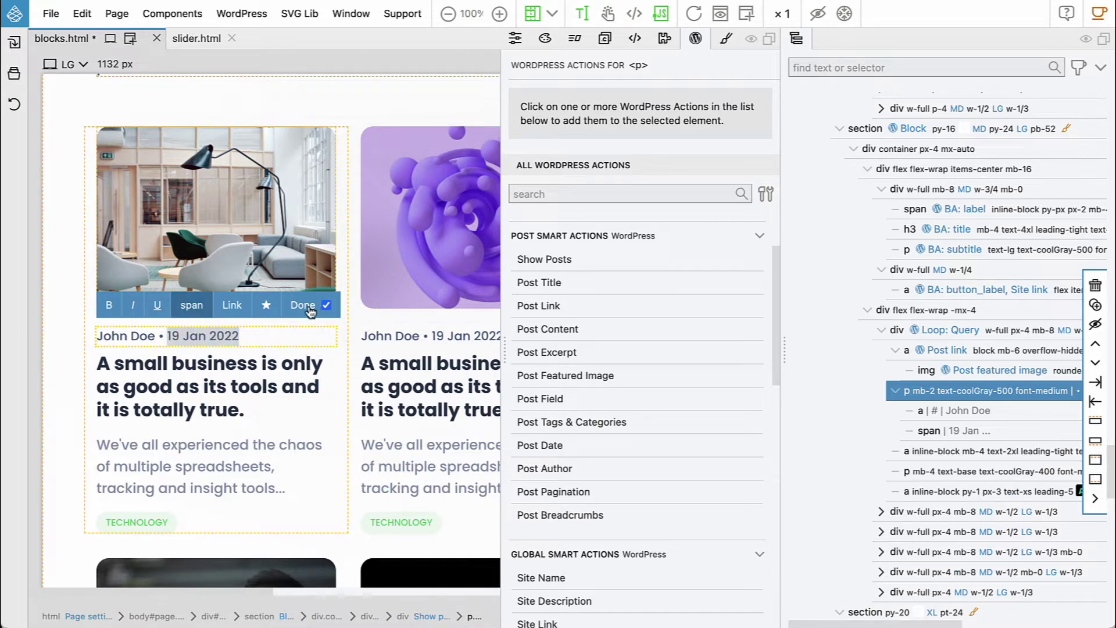
click(291, 305)
click(120, 342)
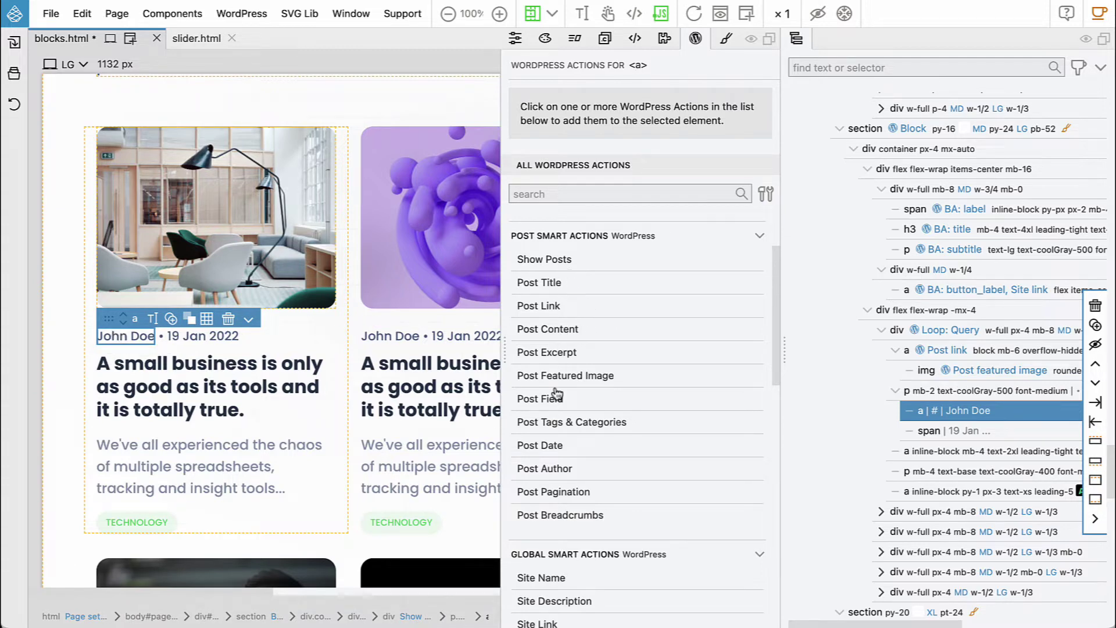
- Add a Post Author action to the author link, keeping Display name content and Posts link
click(557, 468)
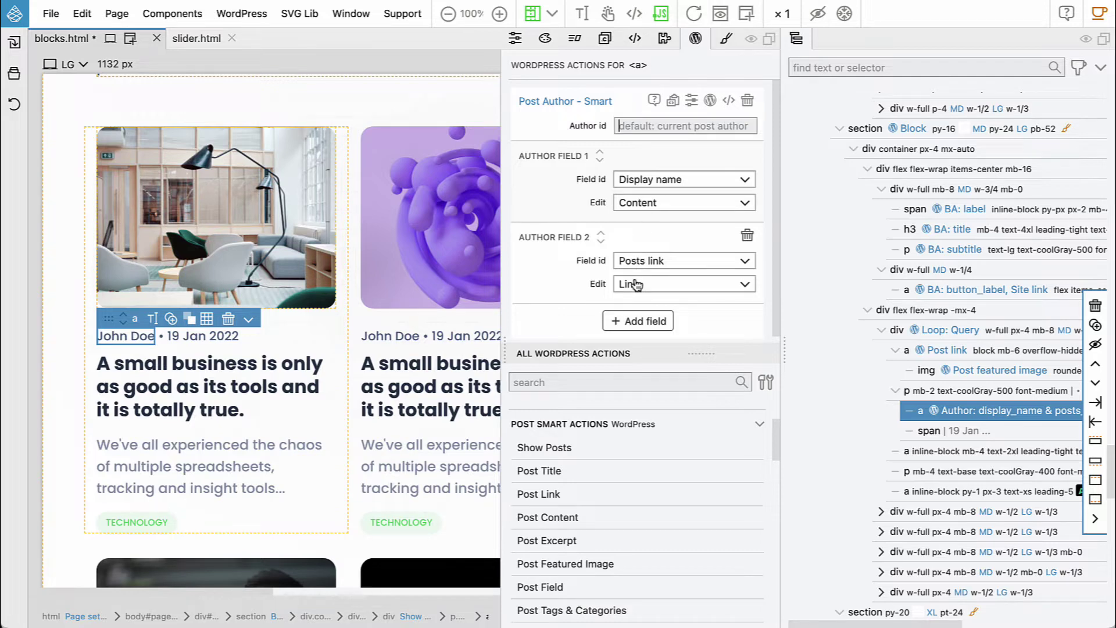
scroll(561, 264, down, 1)
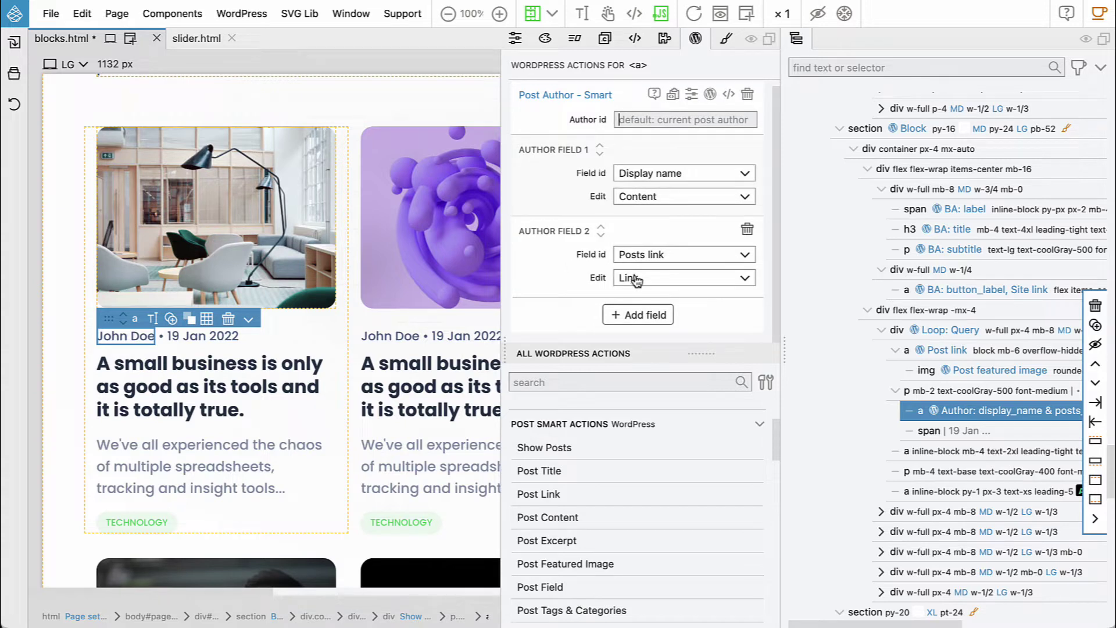
mouse_move(652, 197)
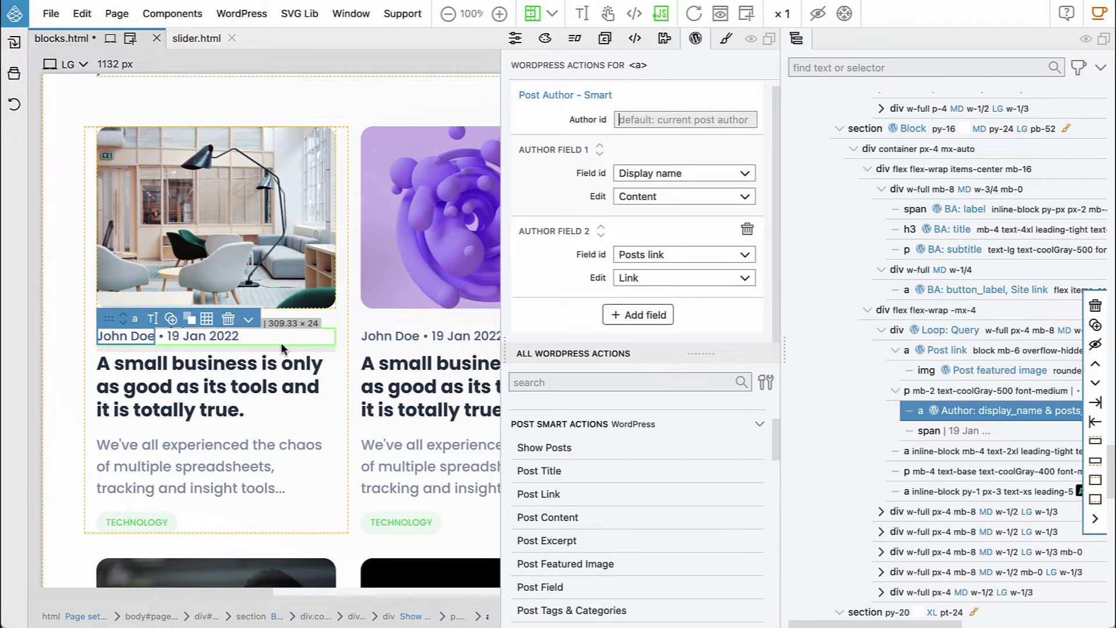
click(217, 337)
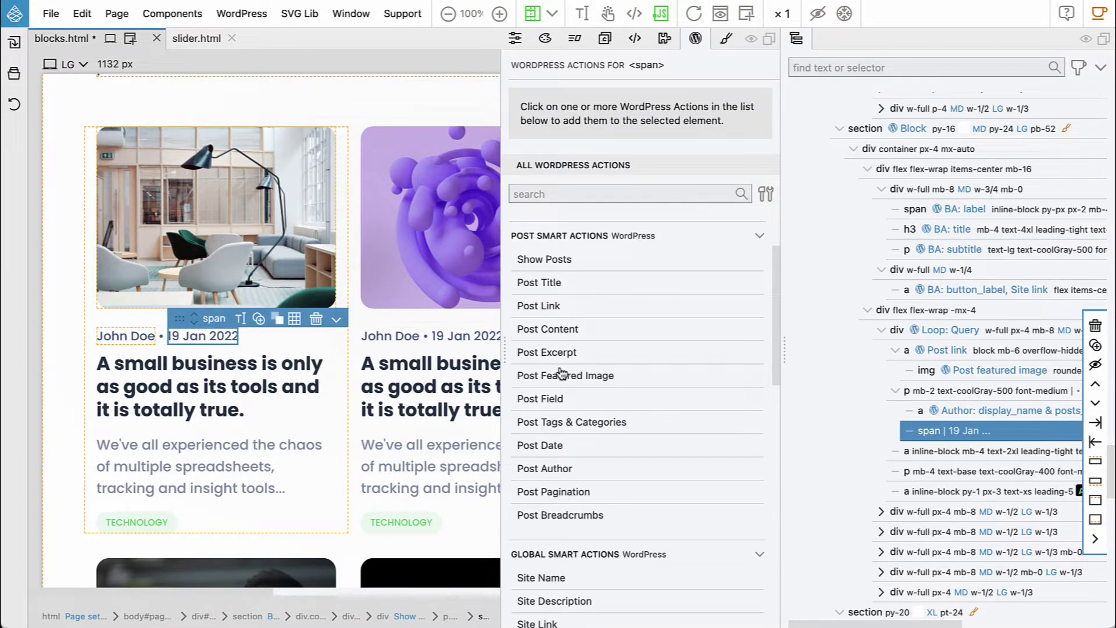
- Give the date span a Post Date action so it shows the publication date
click(540, 446)
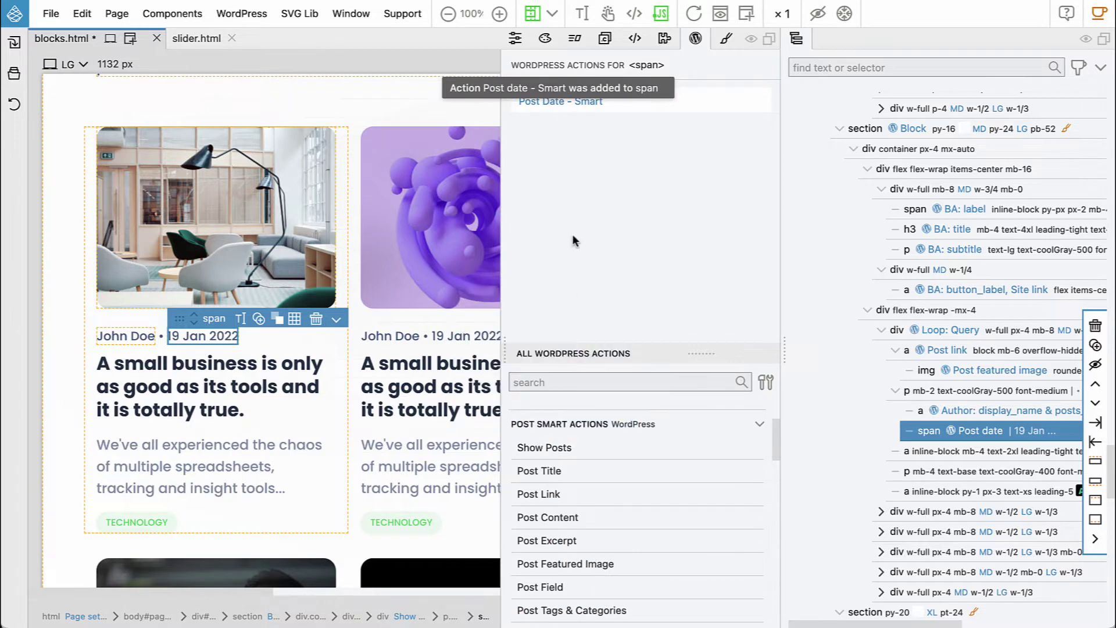
- Add Post Link and Post Title actions to the card heading link
click(194, 392)
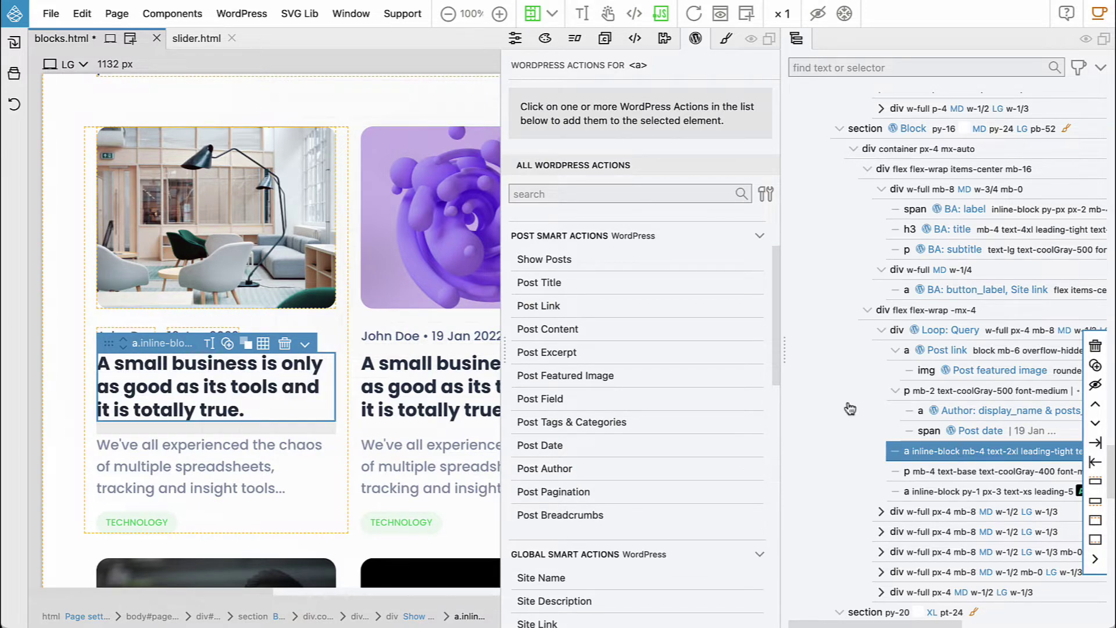
click(540, 306)
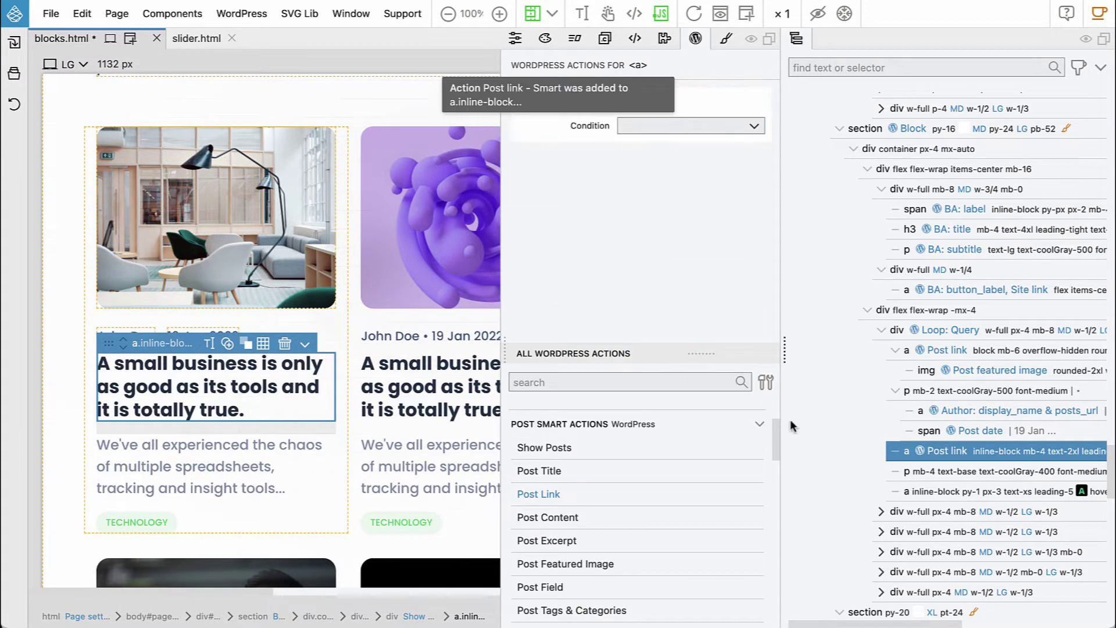
click(535, 472)
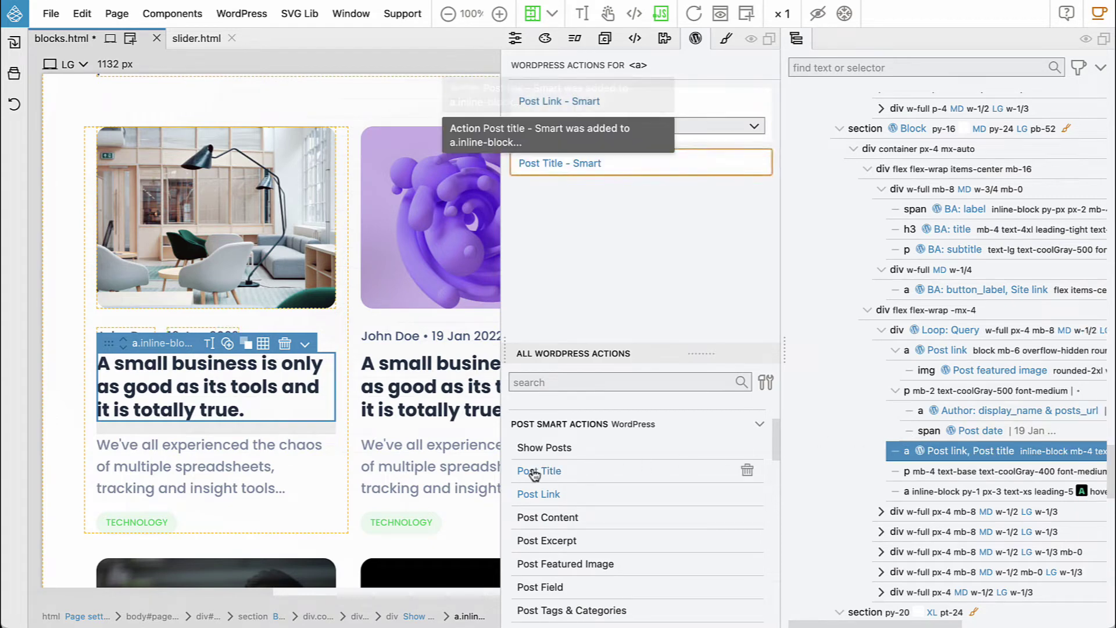
- Add a Post Excerpt action to the summary paragraph under the heading
click(194, 463)
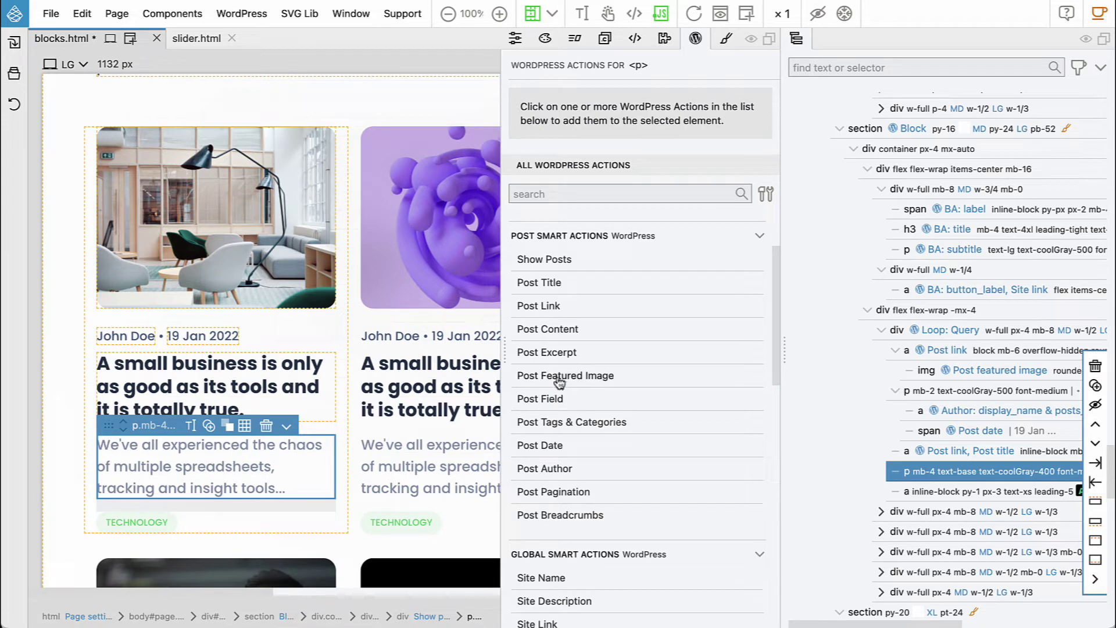
click(556, 352)
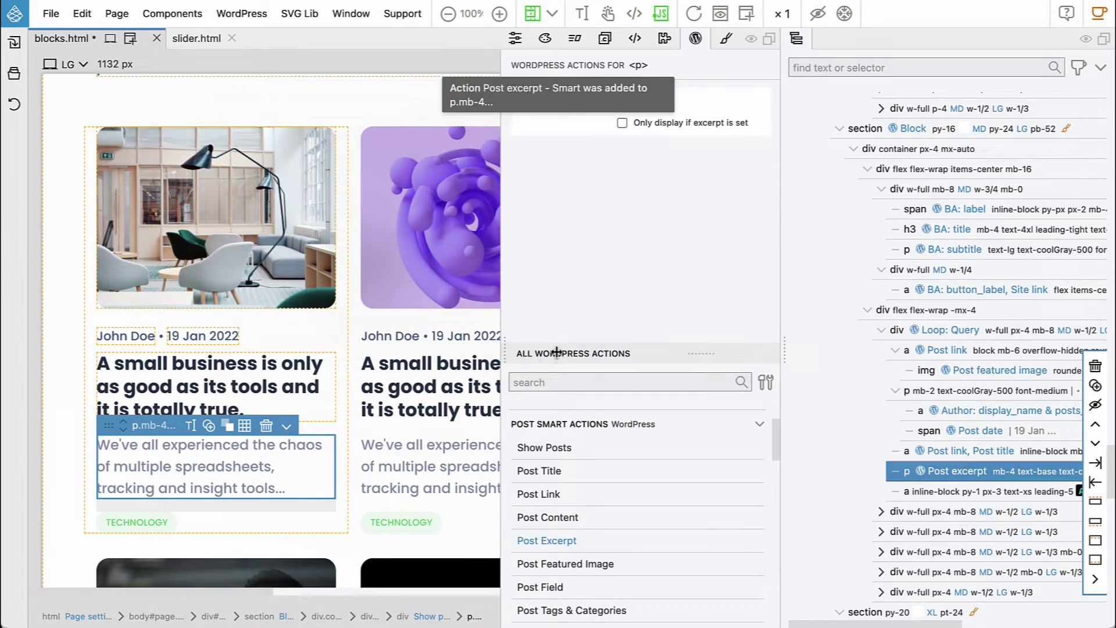
scroll(316, 449, down, 1)
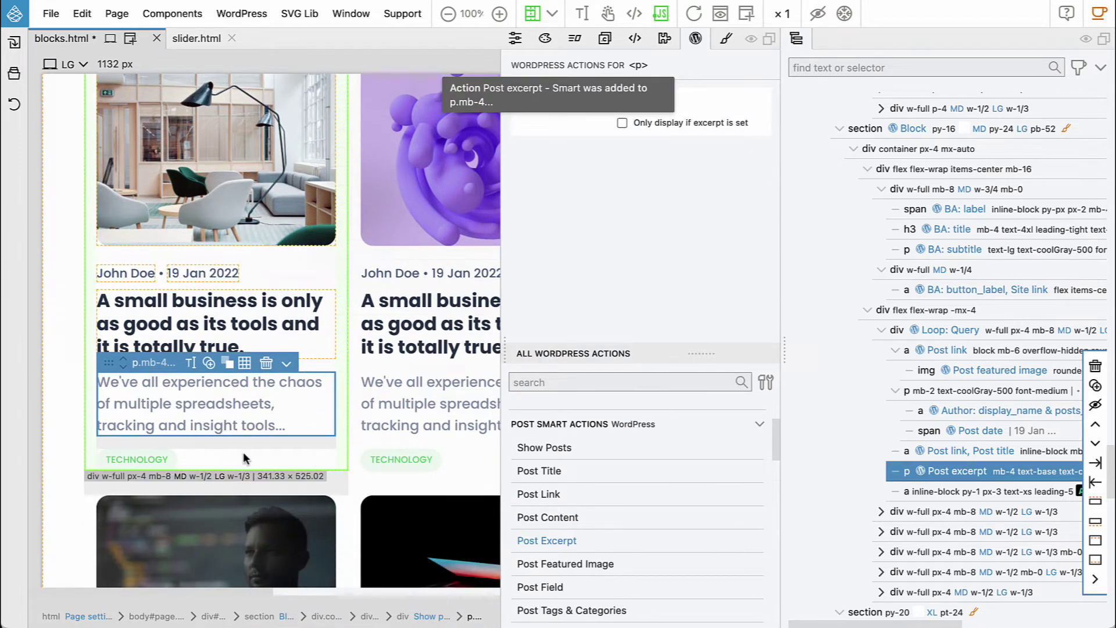
click(164, 463)
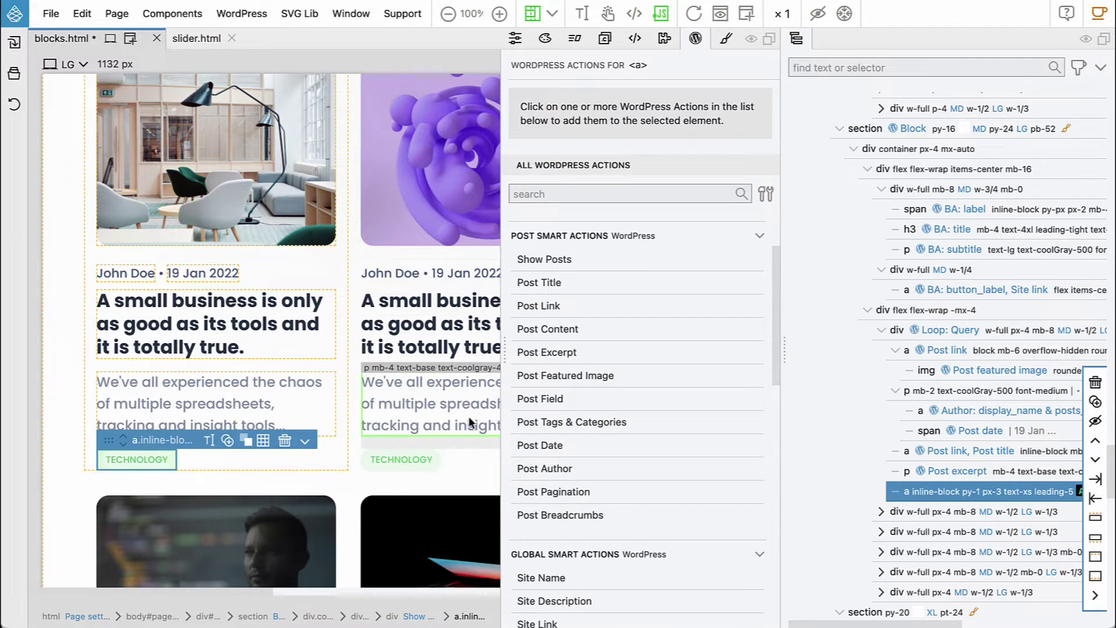
- Add a Post Tags & Categories action to the TECHNOLOGY tag, with taxonomy set to category
click(564, 428)
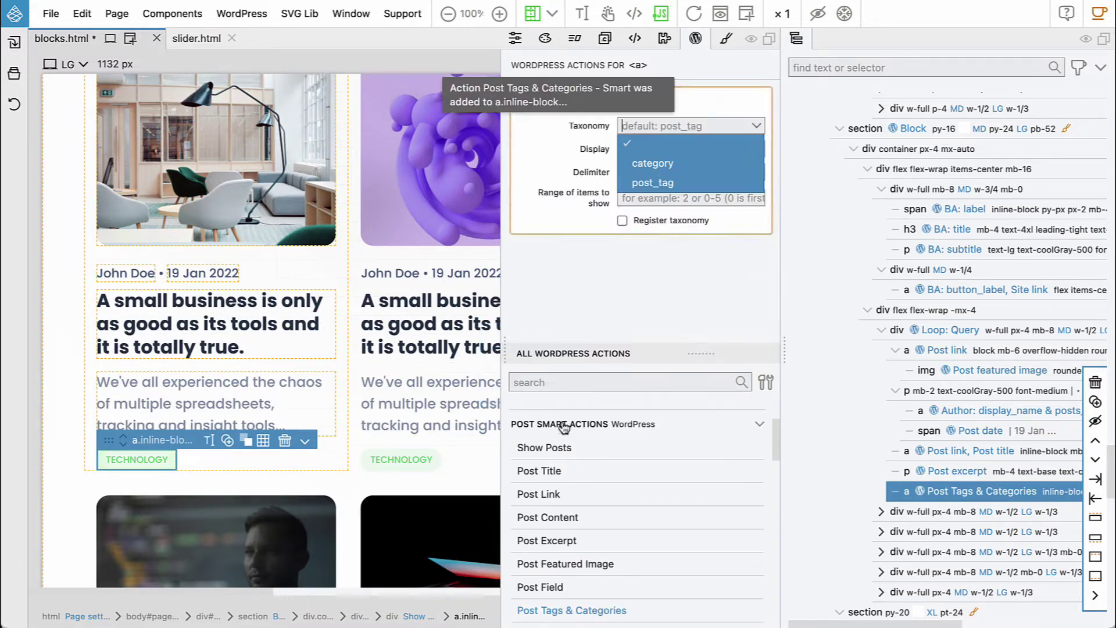
click(674, 126)
click(677, 162)
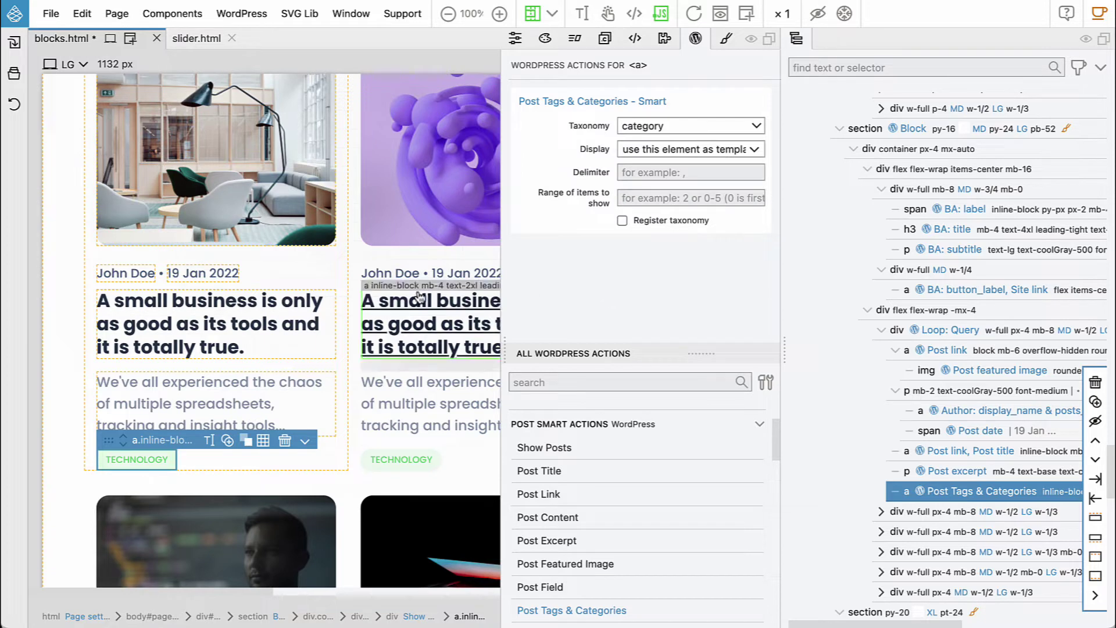
scroll(413, 298, up, 3)
scroll(413, 297, up, 2)
scroll(413, 293, down, 5)
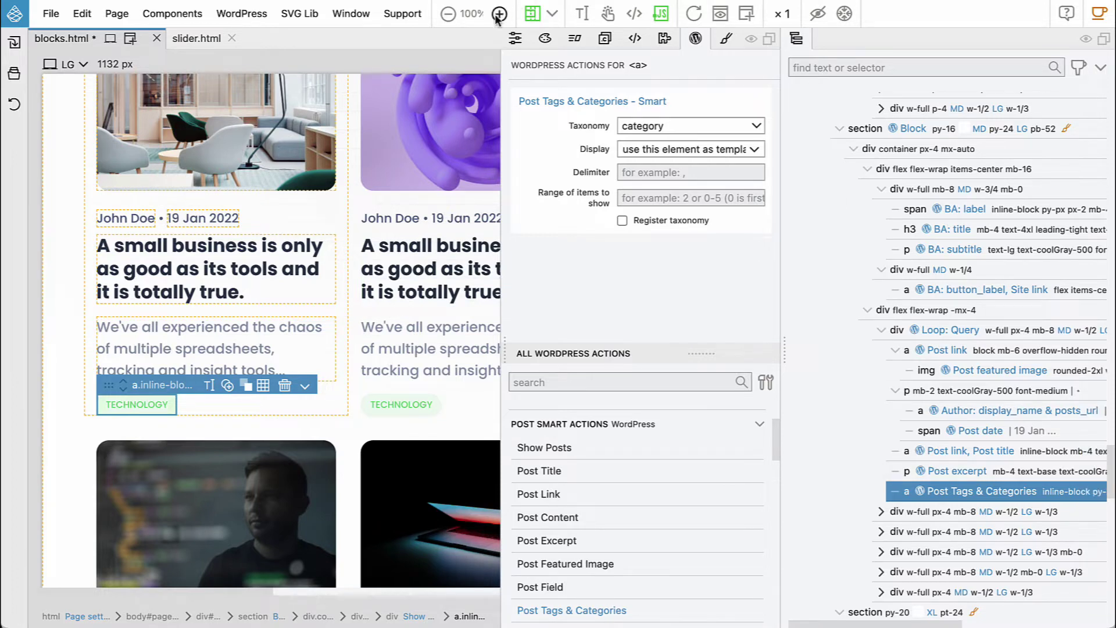
- Fit the page on the canvas and select the five sample post cards in the tree
click(471, 13)
click(480, 33)
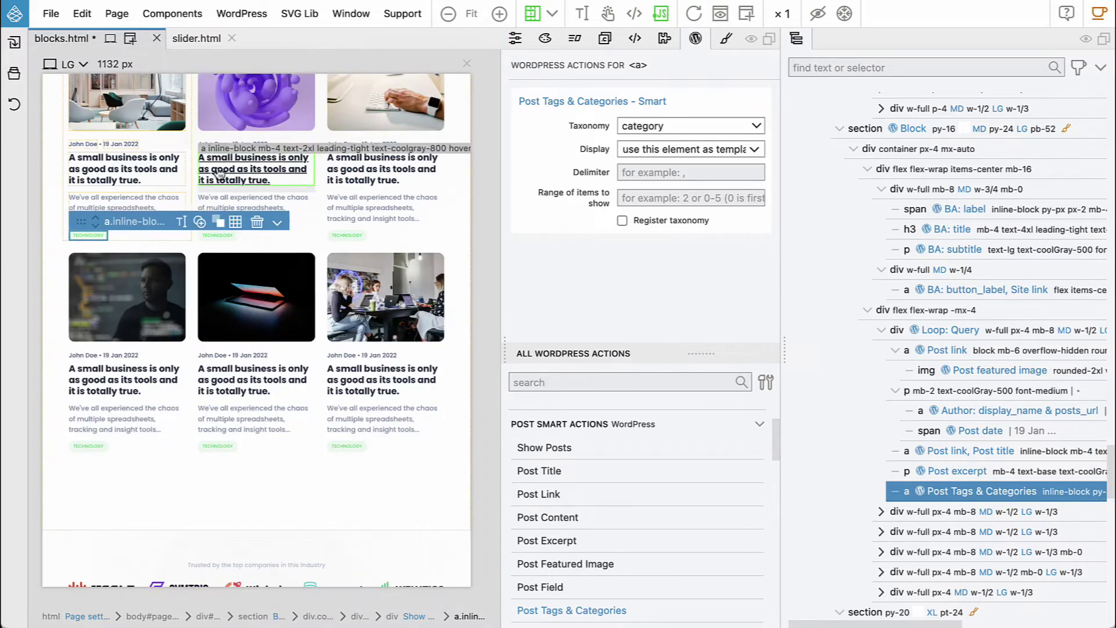
scroll(133, 136, up, 2)
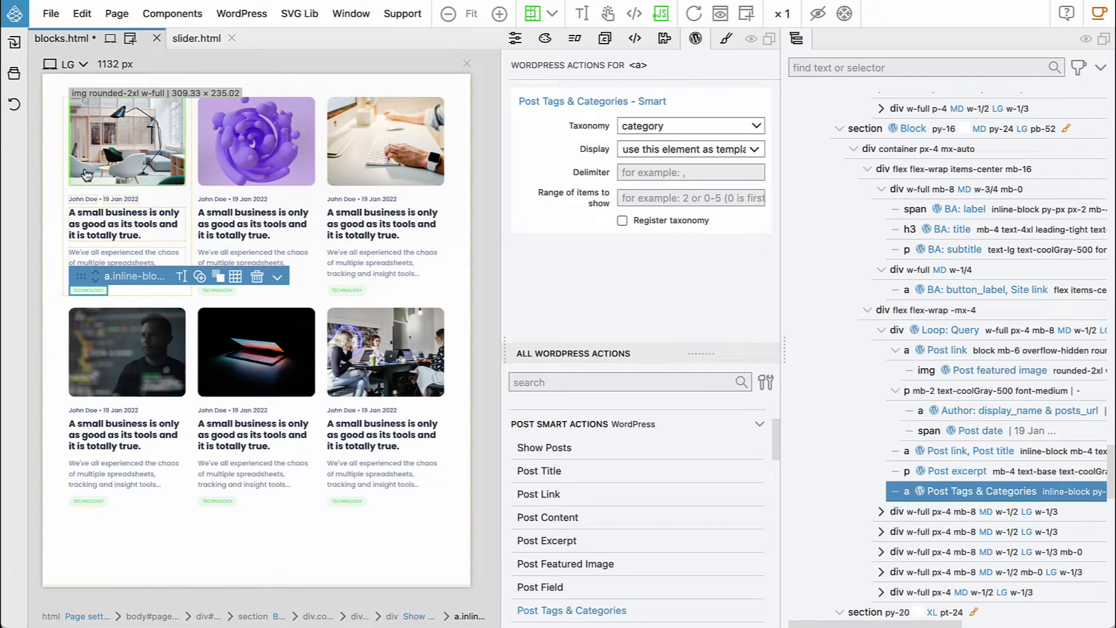
scroll(85, 176, up, 2)
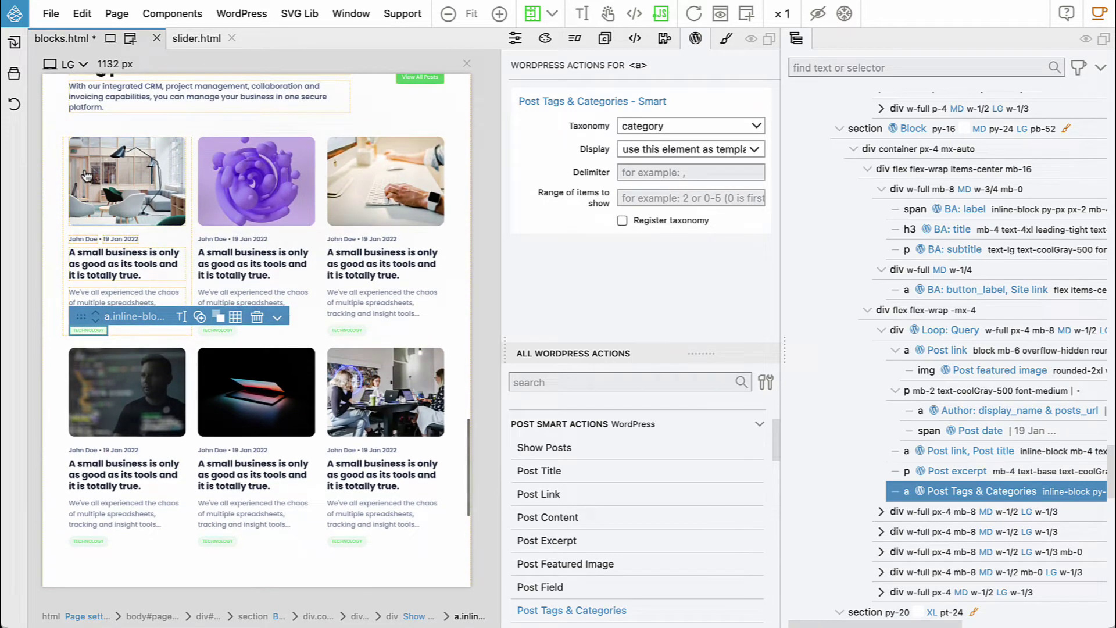
mouse_move(920, 510)
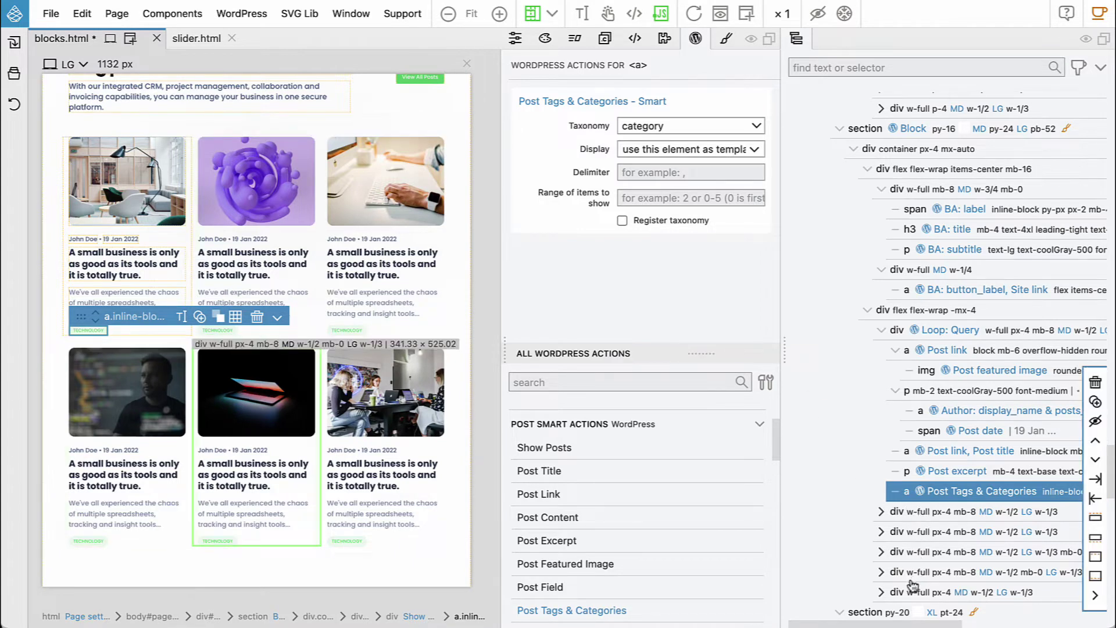
click(919, 511)
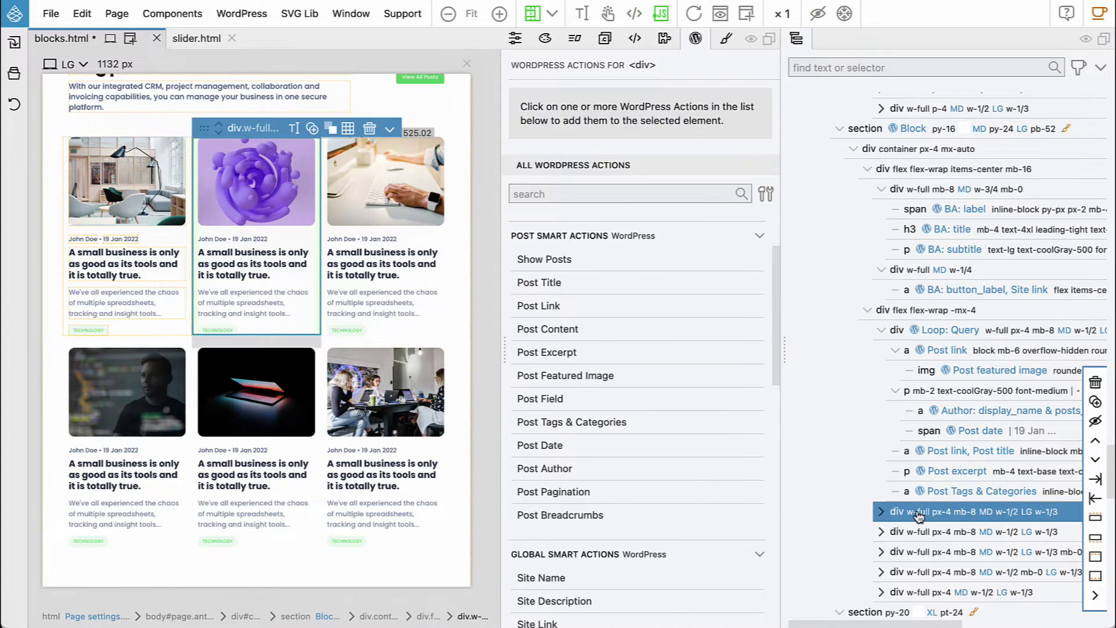
shift+click(917, 593)
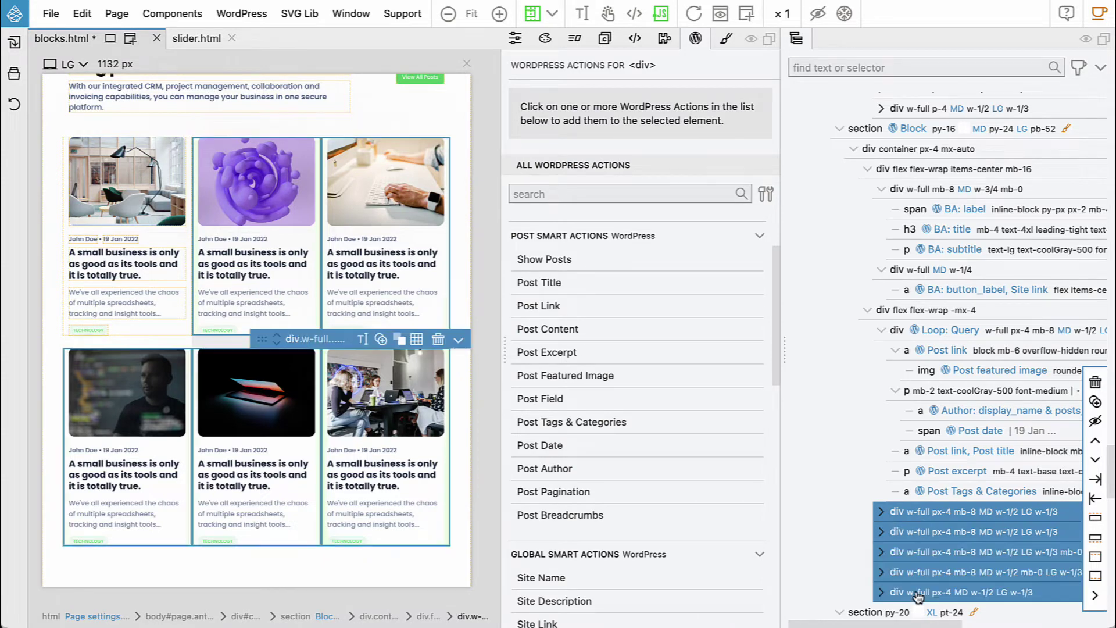
- Add the Don't Export action to the five selected sample cards
scroll(665, 356, down, 3)
scroll(665, 357, down, 8)
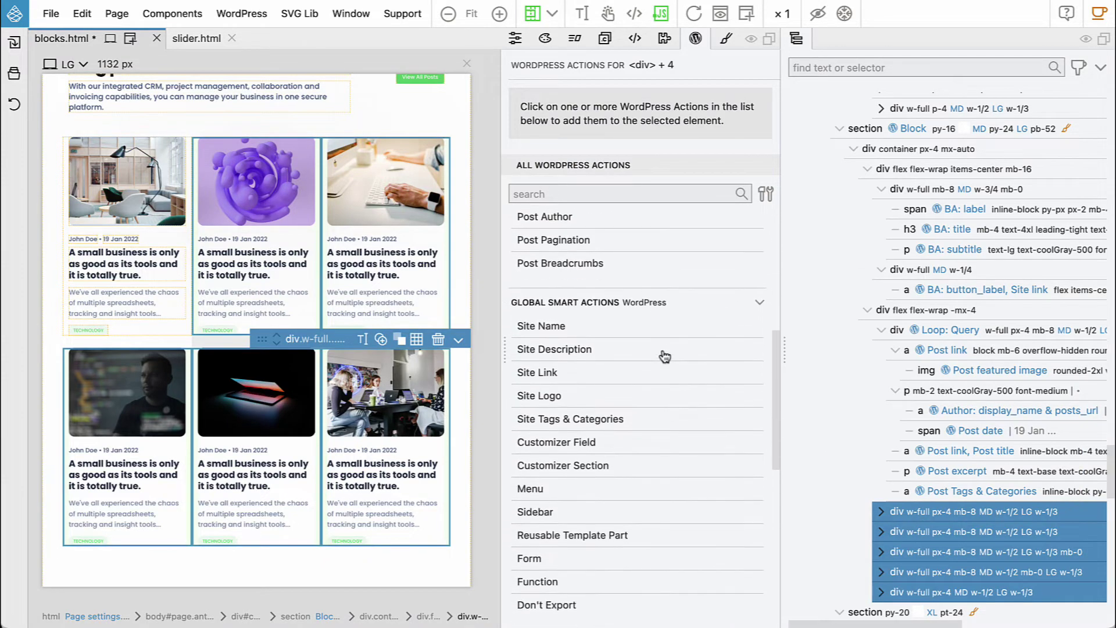
click(558, 461)
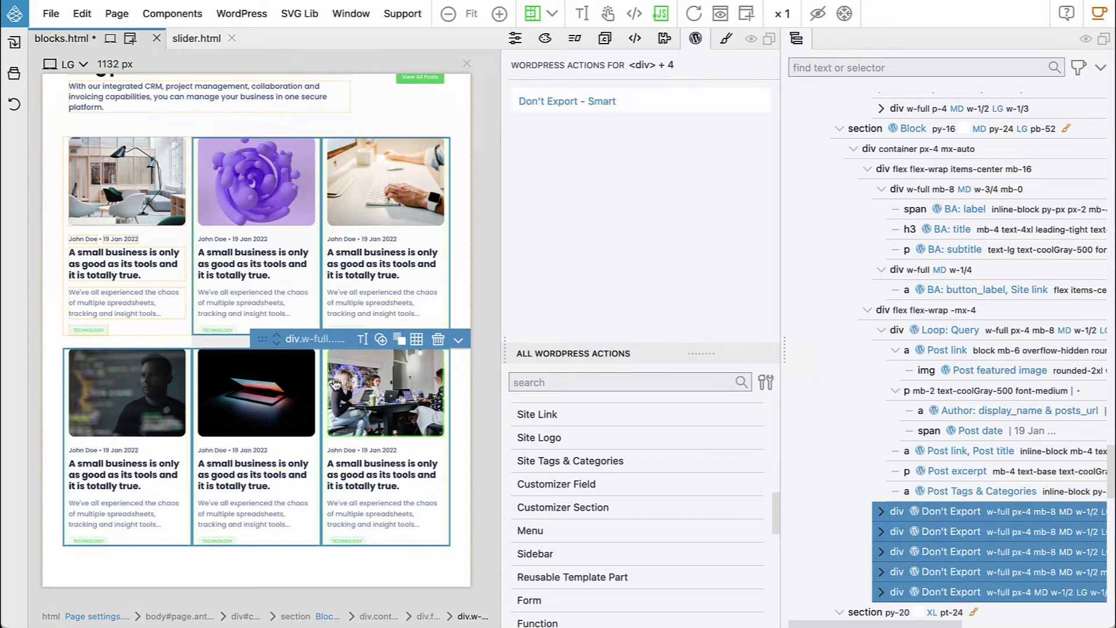
scroll(335, 384, down, 5)
scroll(335, 384, up, 3)
scroll(335, 385, up, 5)
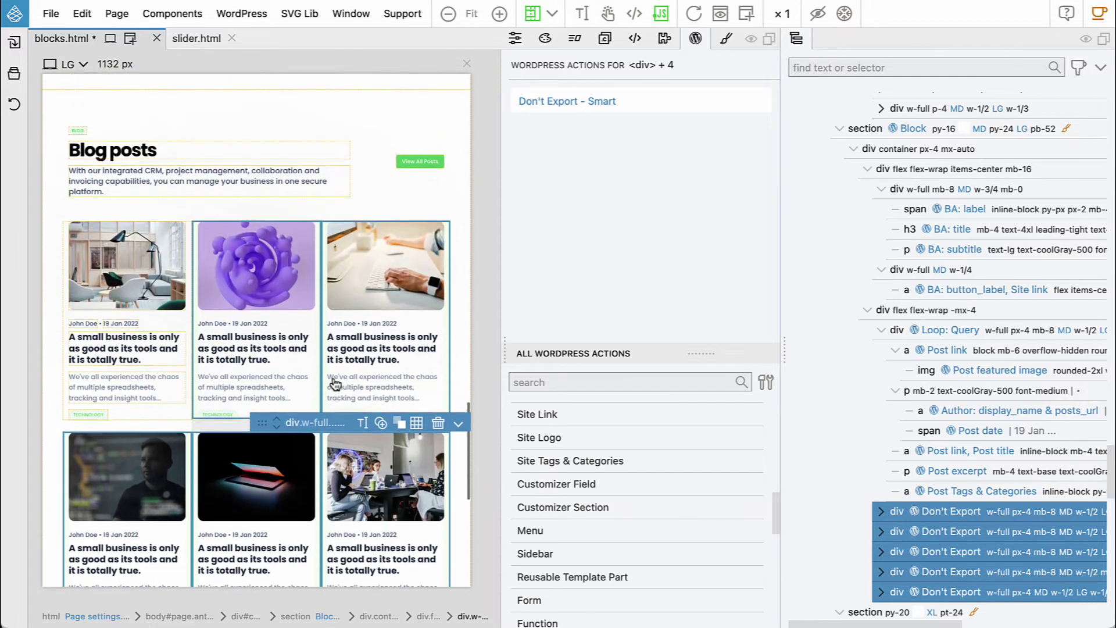
- Save blocks.html, export the theme, and switch to the WordPress editor in Chrome
click(232, 231)
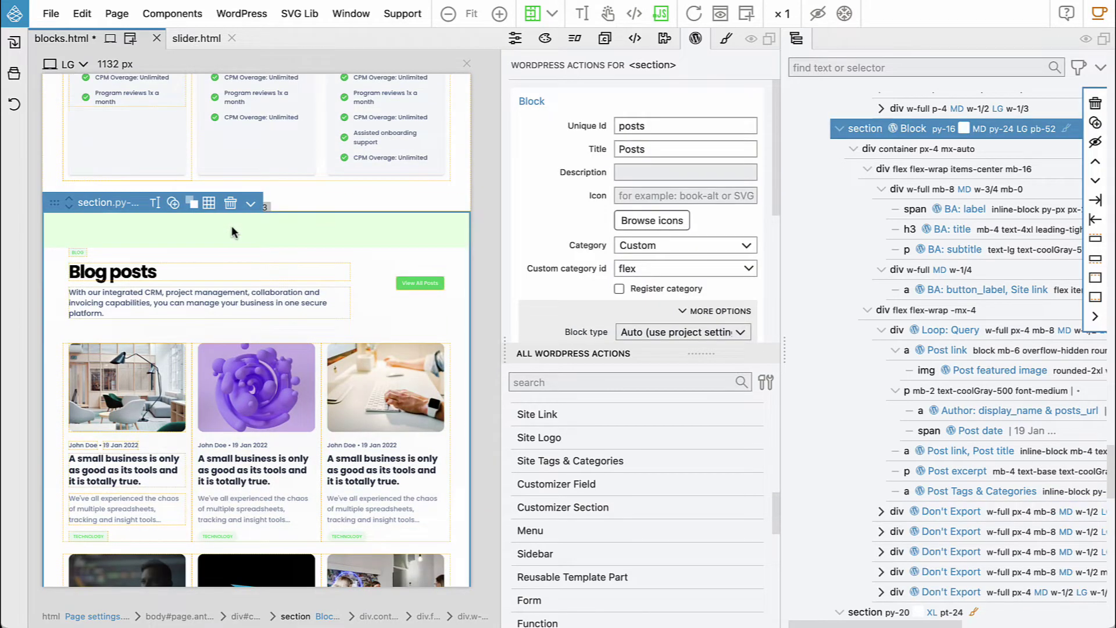
key(ctrl+s)
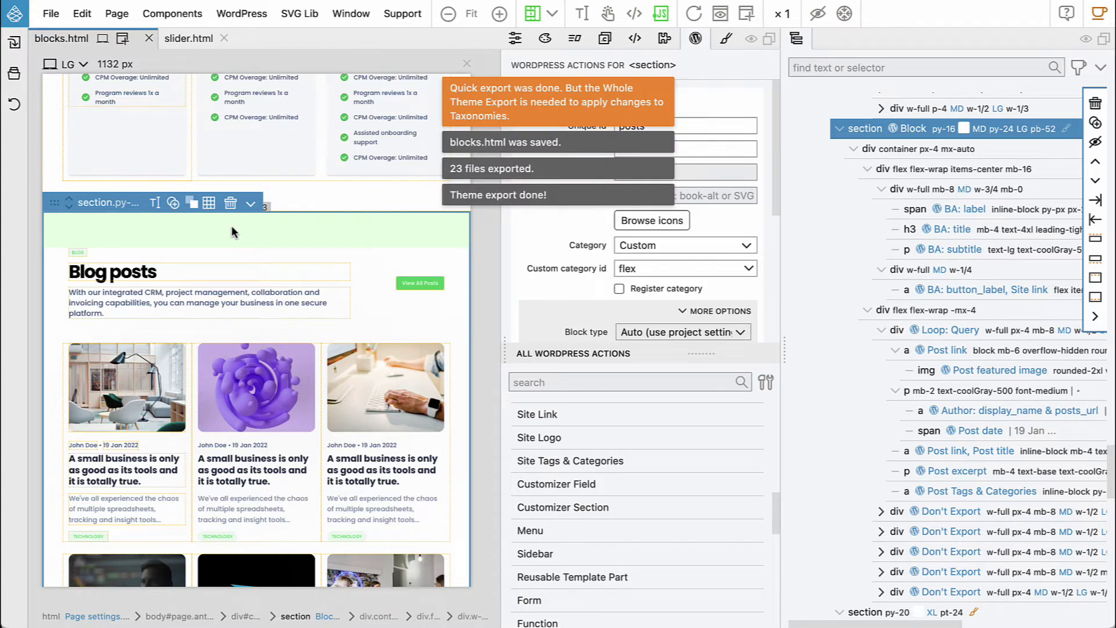
key(super+Tab)
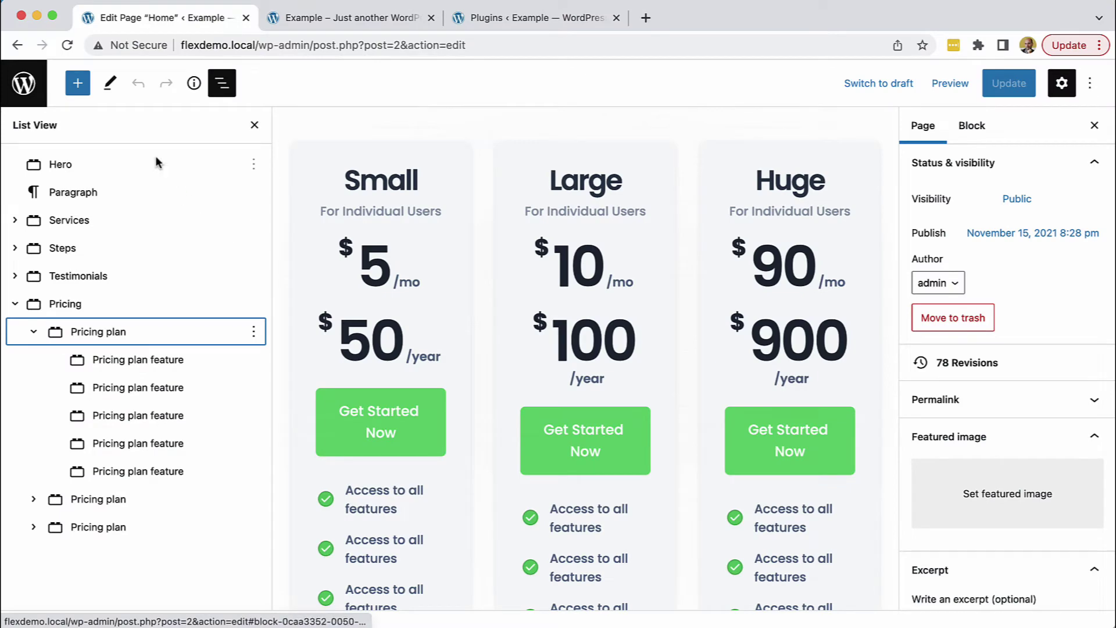
- Reload the editor and drag the Flex Website Blocks Posts block below the pricing plans
click(69, 45)
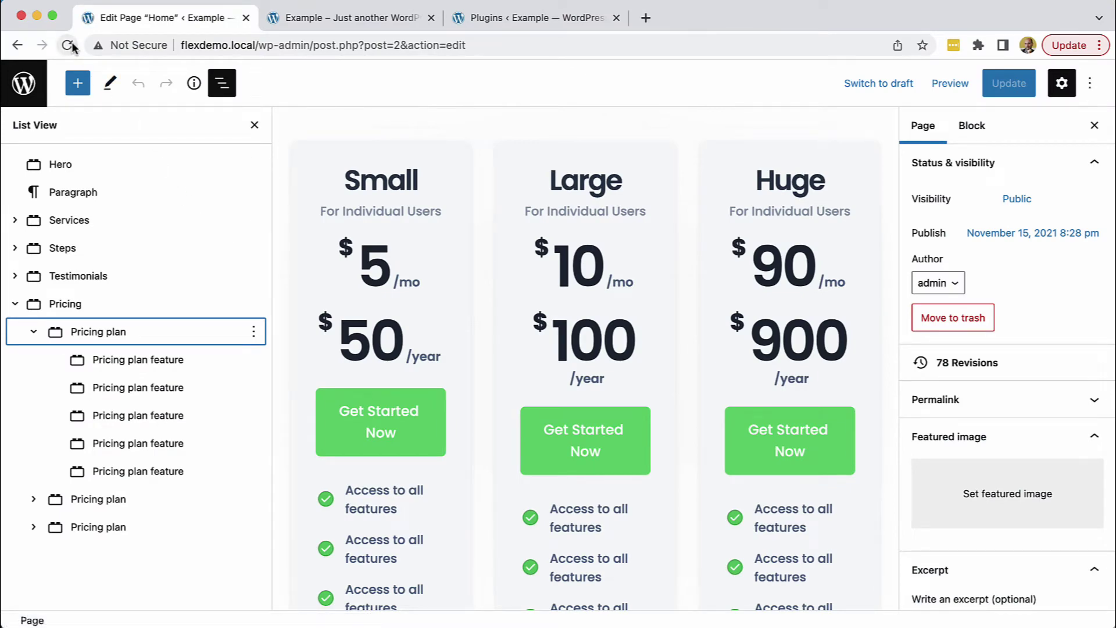
click(77, 83)
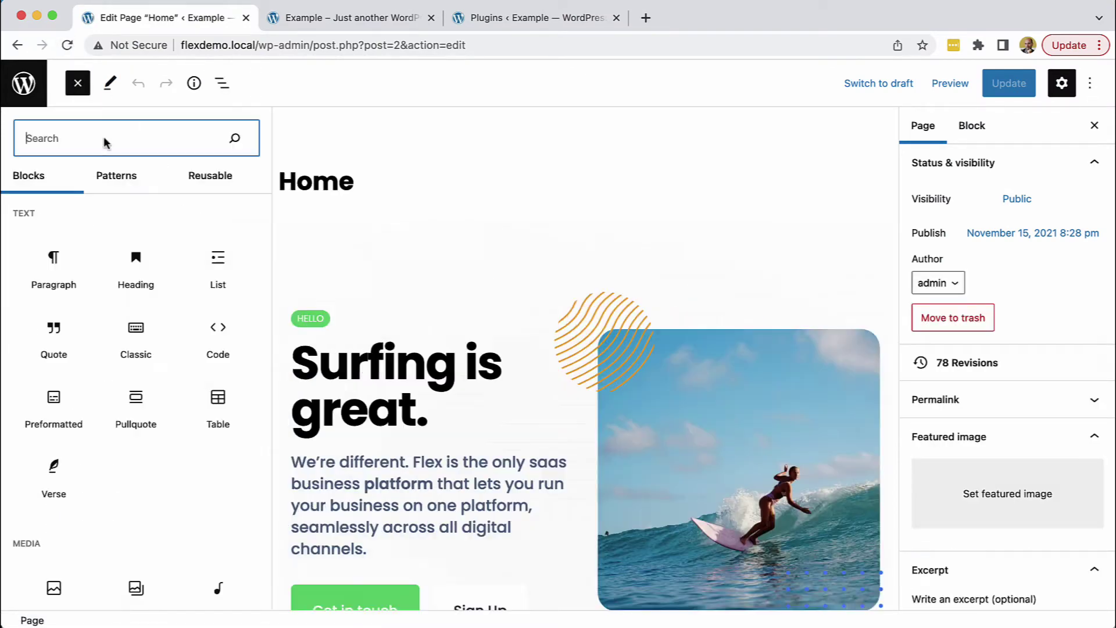
scroll(141, 274, down, 10)
scroll(860, 363, down, 10)
scroll(865, 368, down, 10)
mouse_move(218, 429)
drag(218, 429, 484, 332)
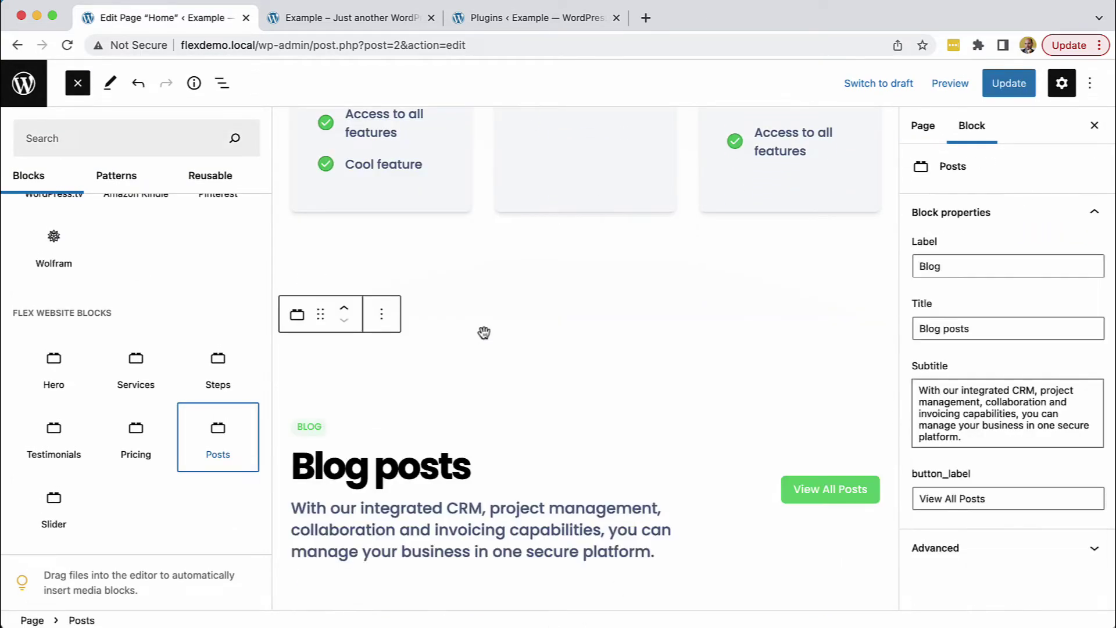
scroll(483, 333, down, 8)
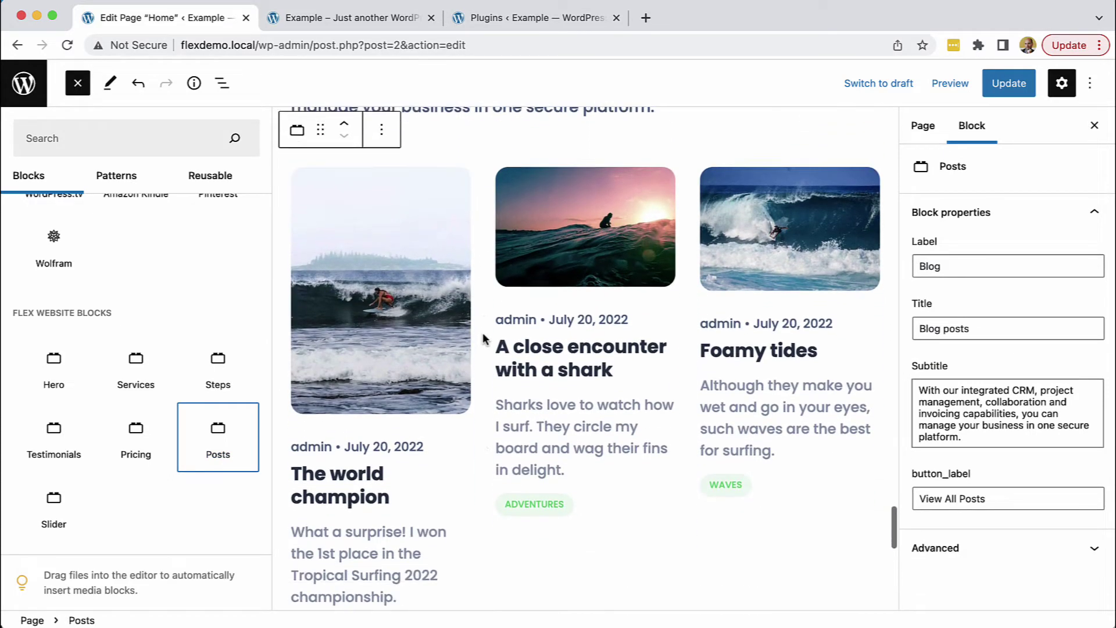
scroll(483, 339, down, 3)
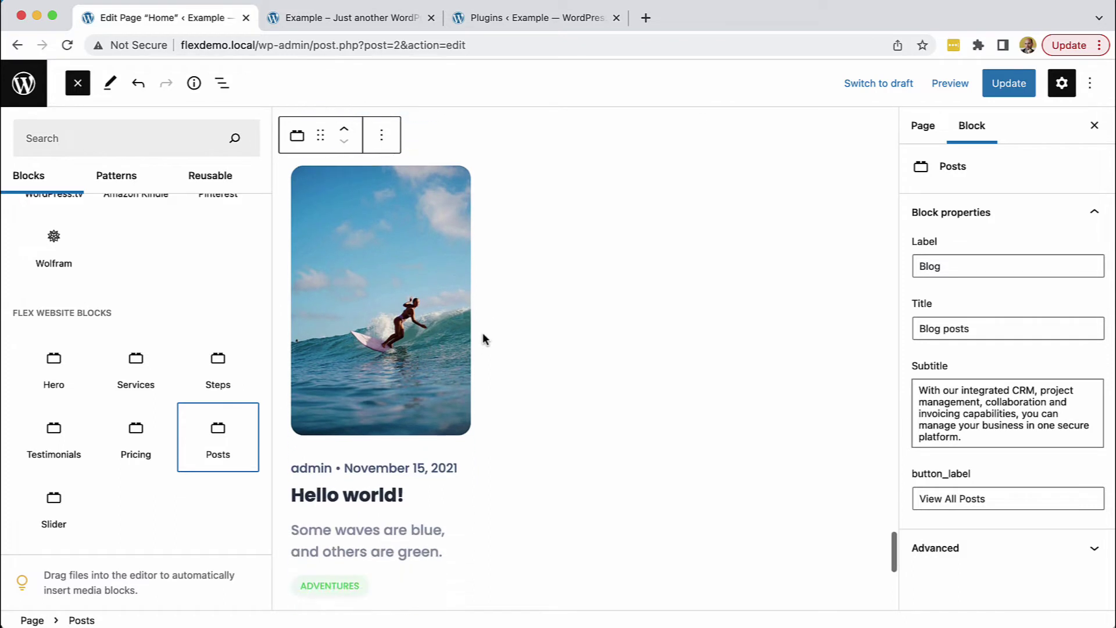
scroll(483, 336, up, 6)
scroll(483, 339, up, 5)
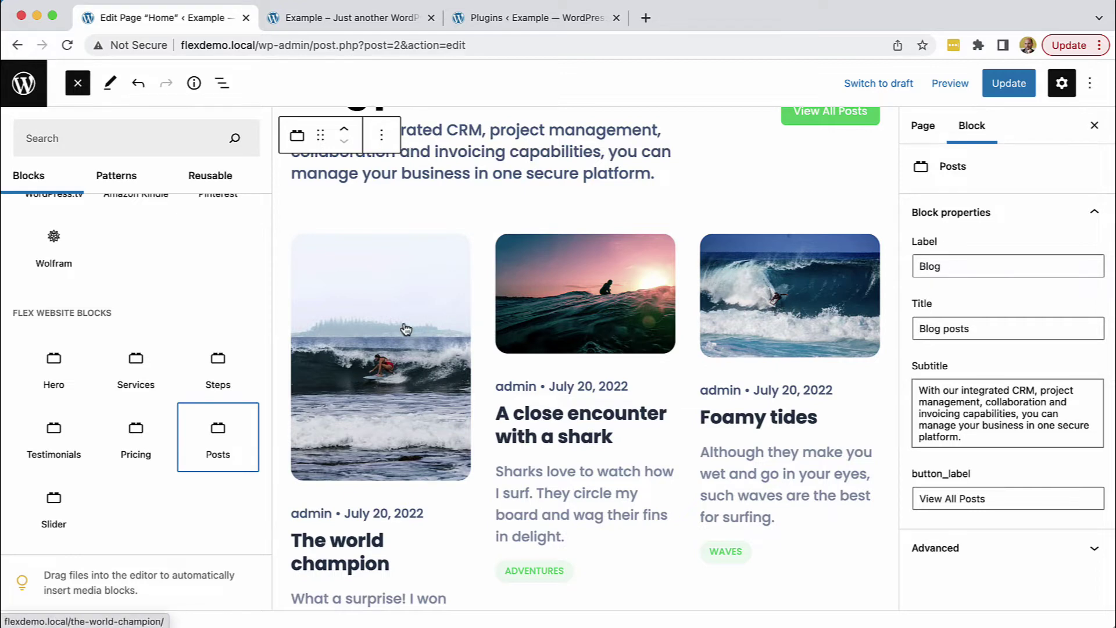
scroll(405, 329, down, 8)
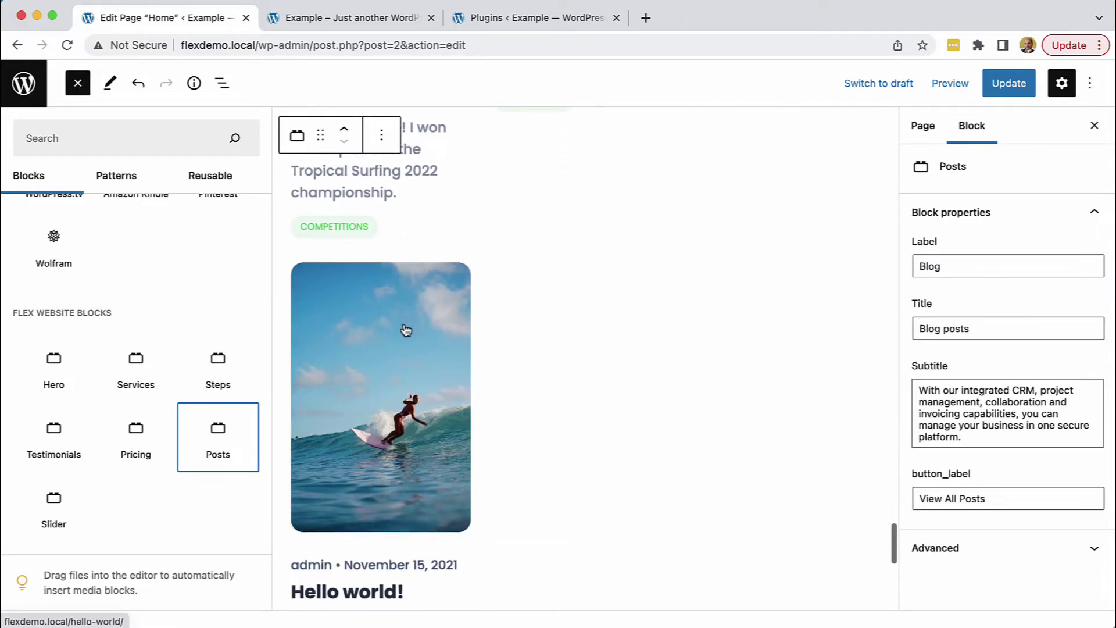
scroll(405, 330, up, 4)
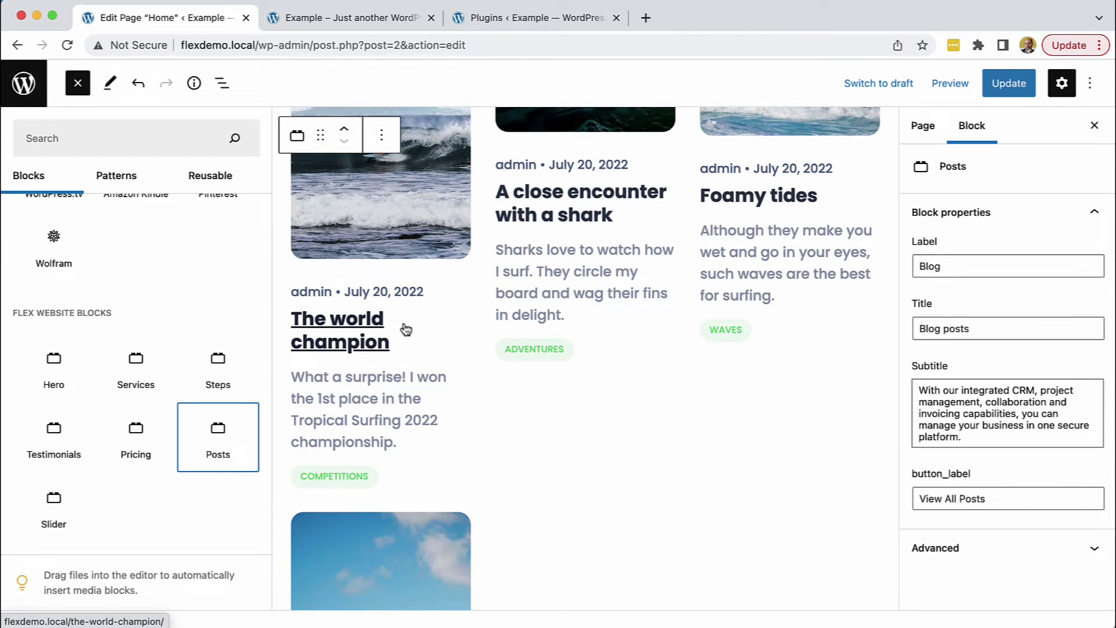
scroll(406, 330, up, 3)
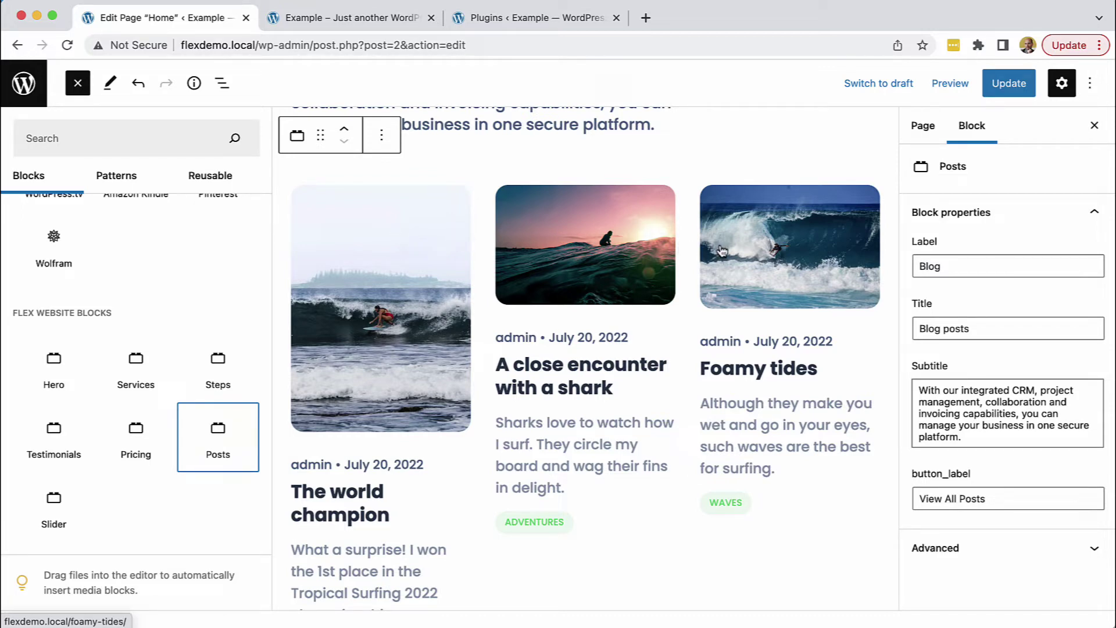
scroll(721, 250, down, 3)
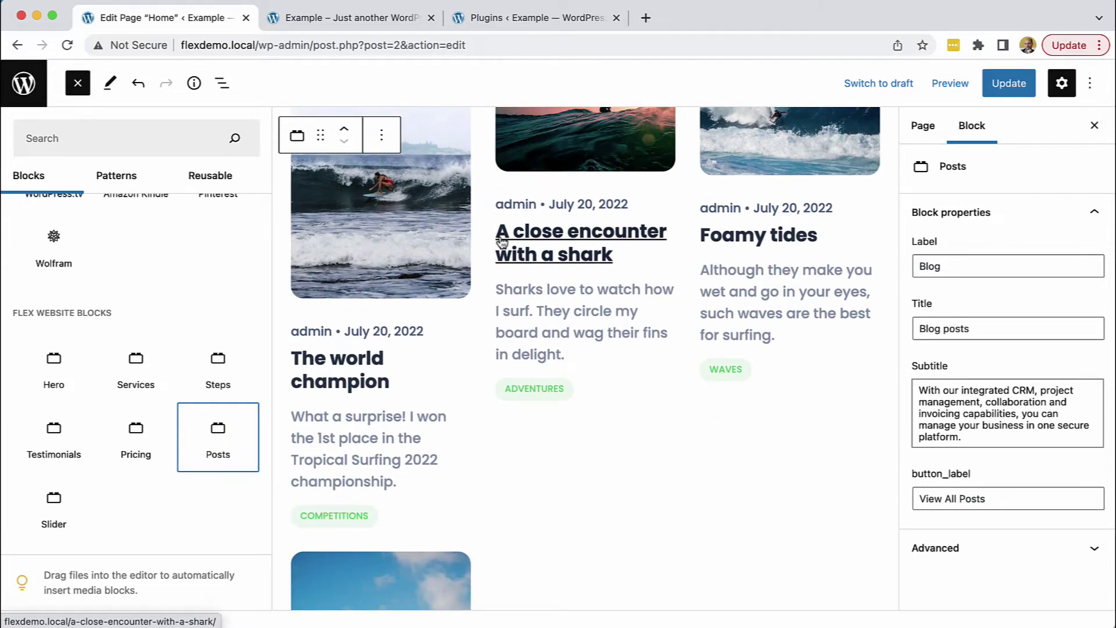
scroll(621, 268, up, 3)
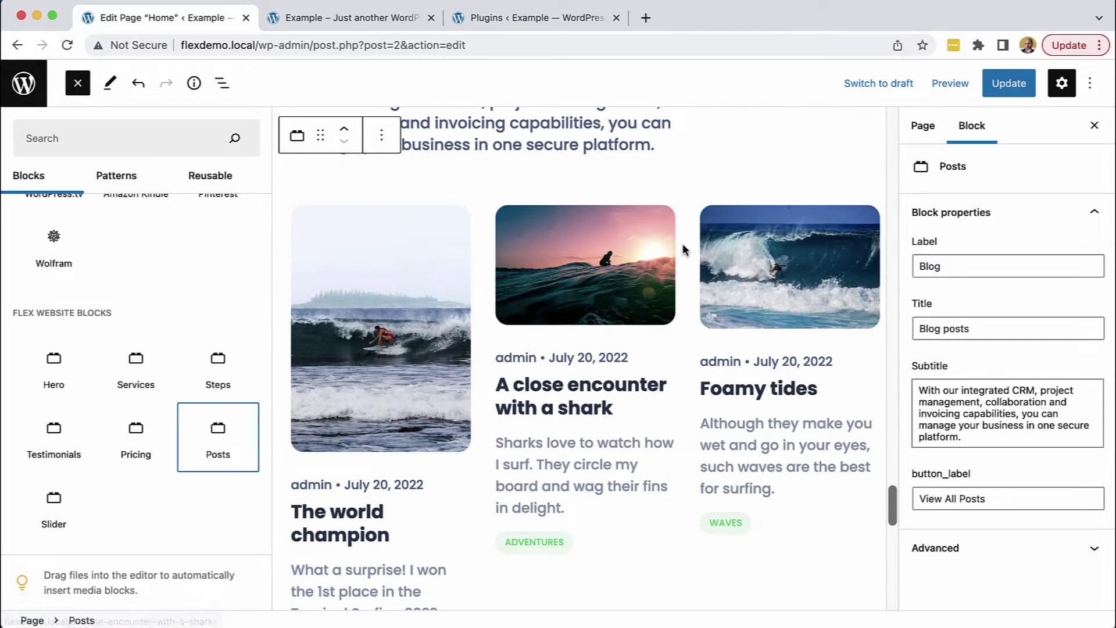
scroll(683, 250, down, 1)
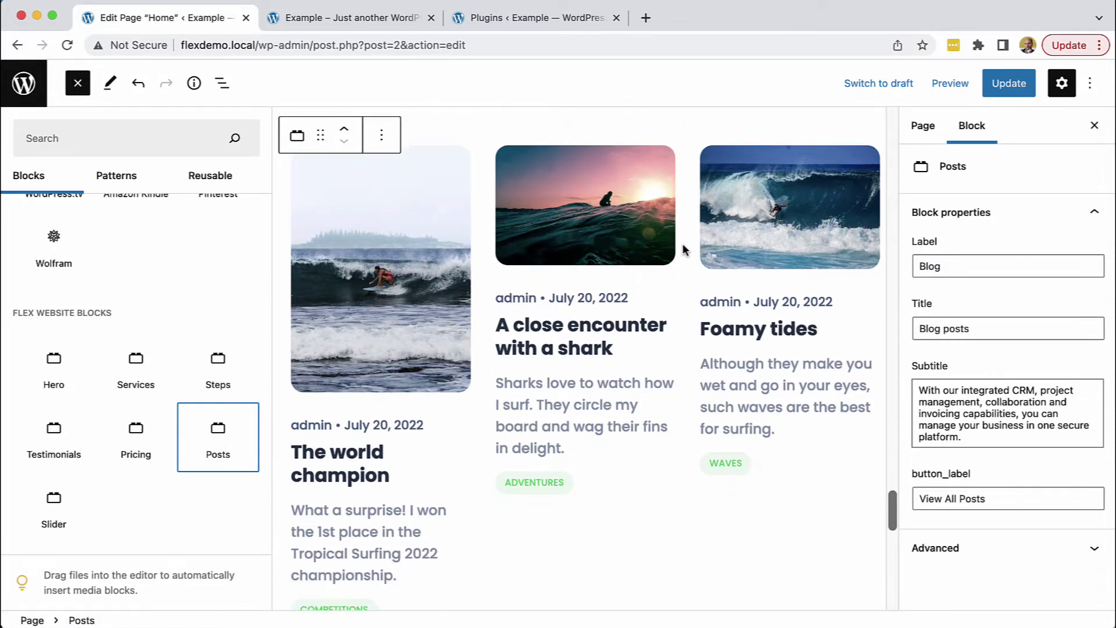